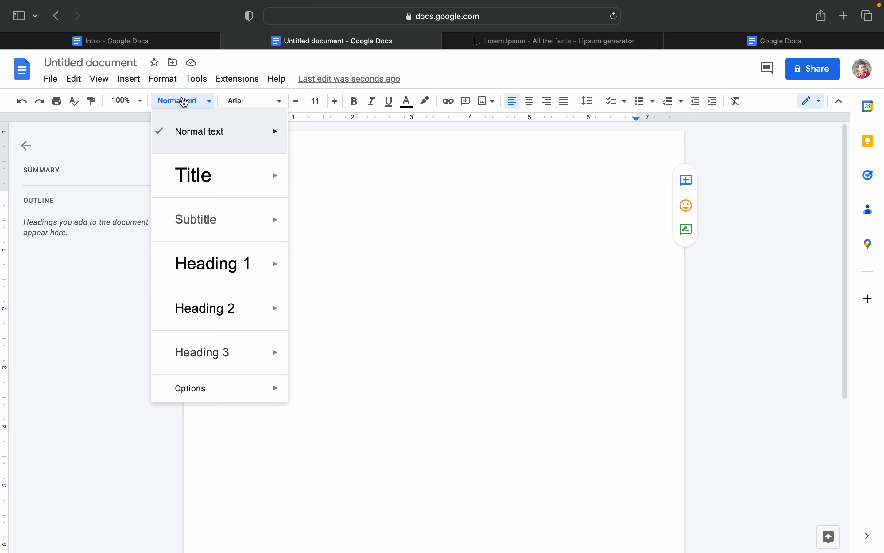
Apply the Heading 1 style to the blank first line and enter the title "Formatting"
{"action": "mouse_move", "coordinate": [189, 141]}
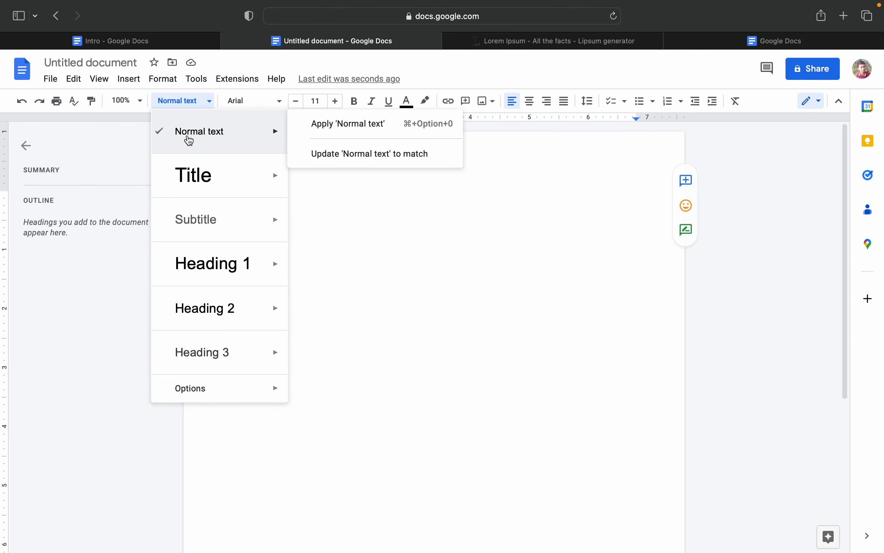
{"action": "mouse_move", "coordinate": [245, 291]}
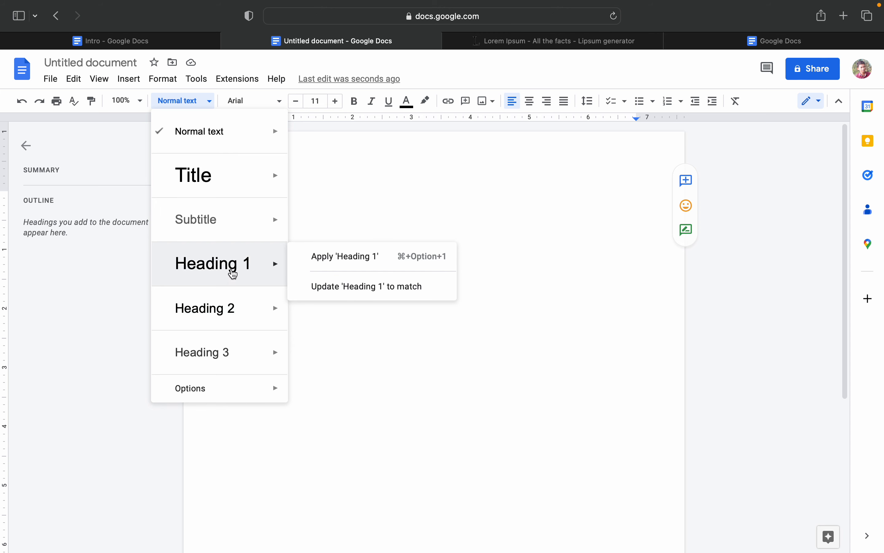
{"action": "left_click", "coordinate": [233, 274]}
{"action": "left_click", "coordinate": [335, 245]}
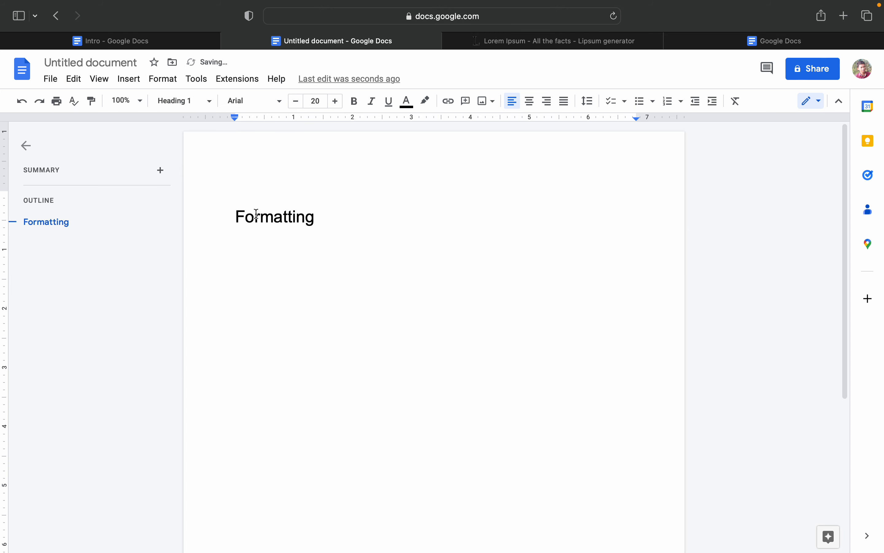
Change the font of the "Formatting" heading to Times New Roman
{"action": "left_click_drag", "start_coordinate": [236, 215], "coordinate": [324, 215]}
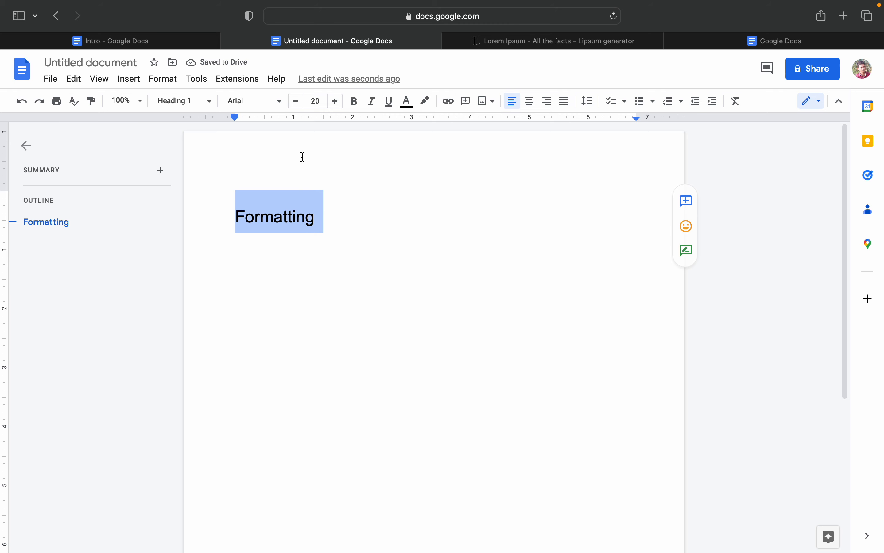
{"action": "left_click", "coordinate": [250, 101]}
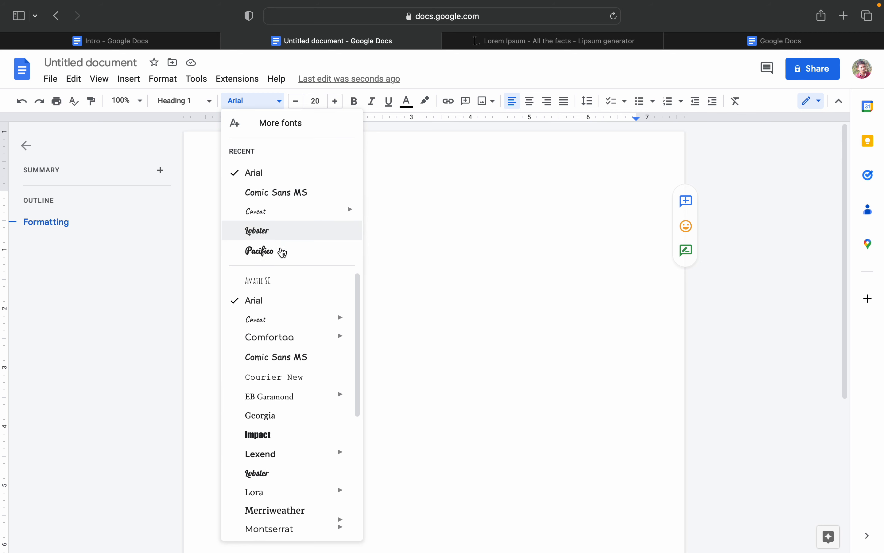
{"action": "scroll", "coordinate": [279, 362], "scroll_direction": "down", "scroll_amount": 5}
{"action": "scroll", "coordinate": [281, 364], "scroll_direction": "down", "scroll_amount": 1}
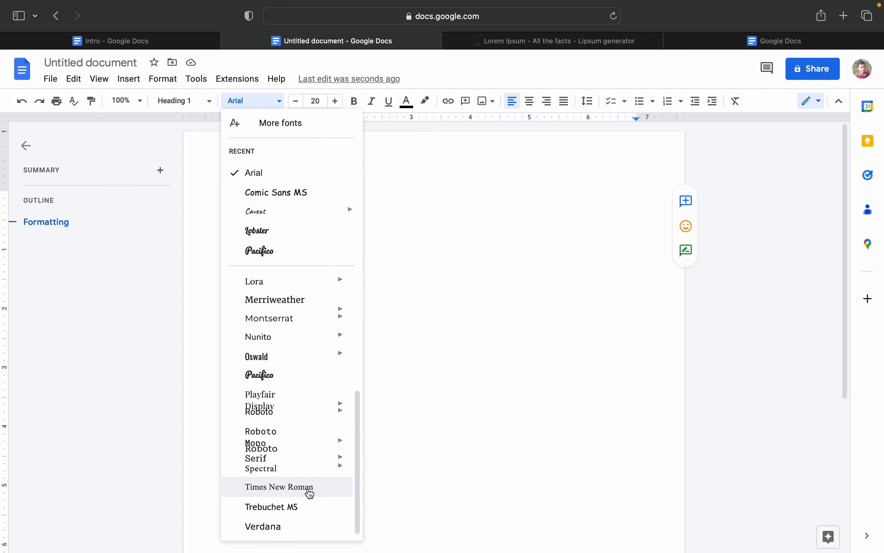
{"action": "left_click", "coordinate": [308, 492]}
{"action": "left_click", "coordinate": [309, 252]}
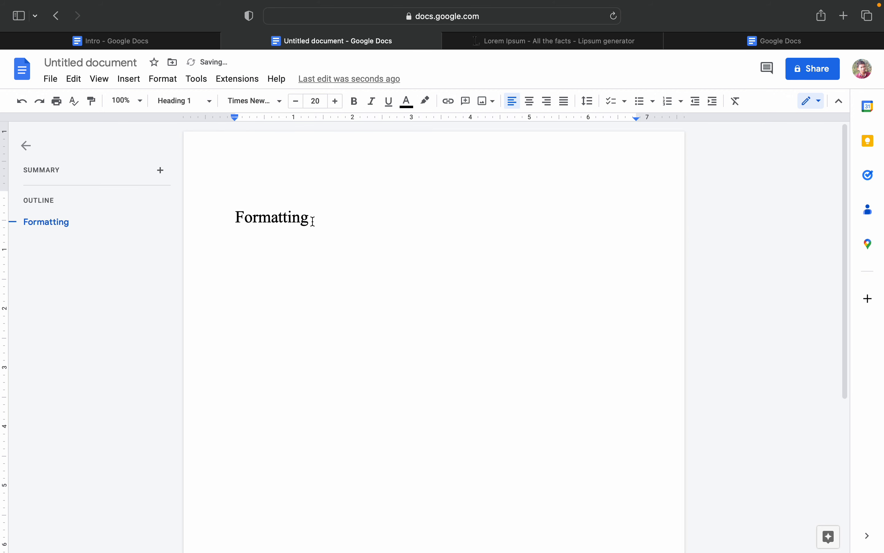
Center the "Formatting" heading and start a new line below it
{"action": "left_click_drag", "start_coordinate": [310, 219], "coordinate": [221, 228]}
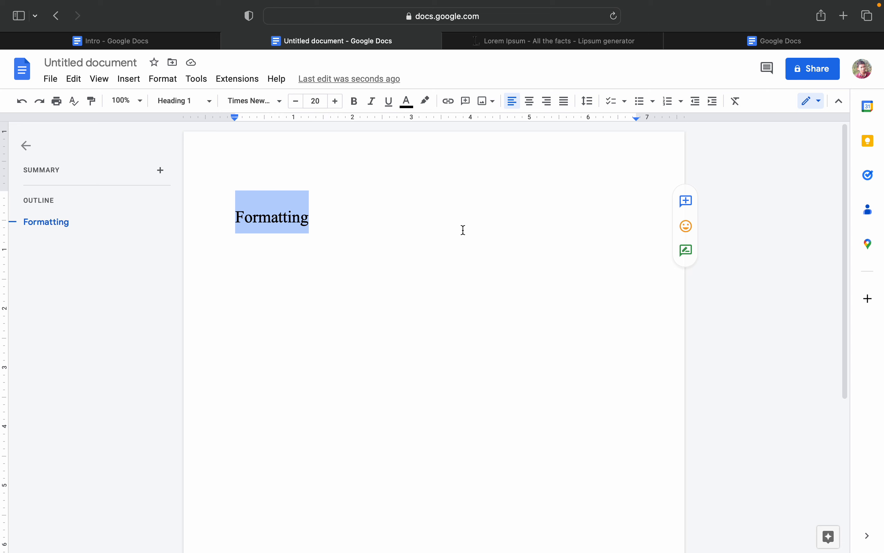
{"action": "left_click", "coordinate": [530, 102]}
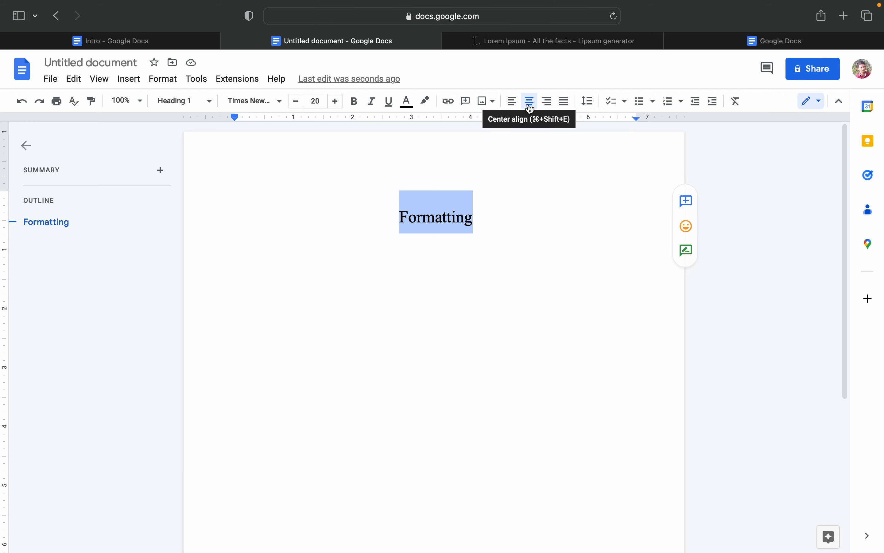
{"action": "left_click", "coordinate": [444, 216]}
{"action": "left_click", "coordinate": [477, 216]}
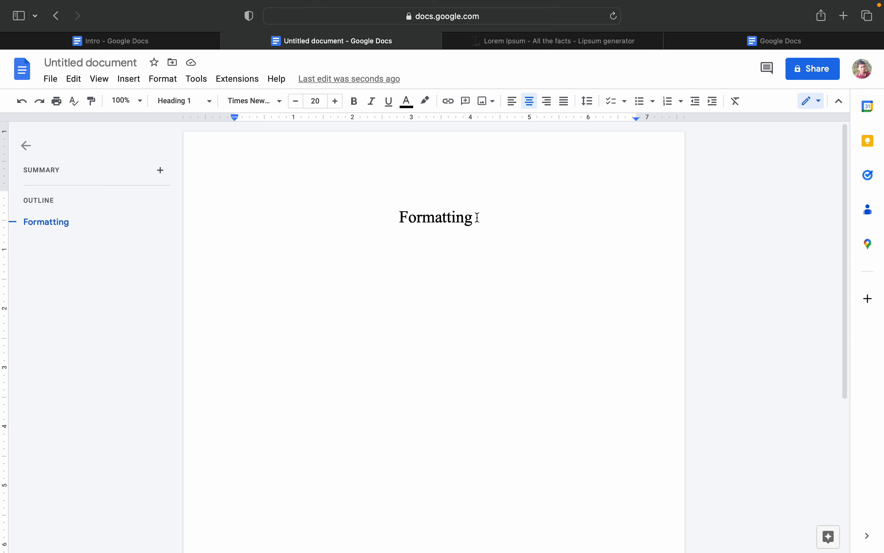
{"action": "key", "text": "Return"}
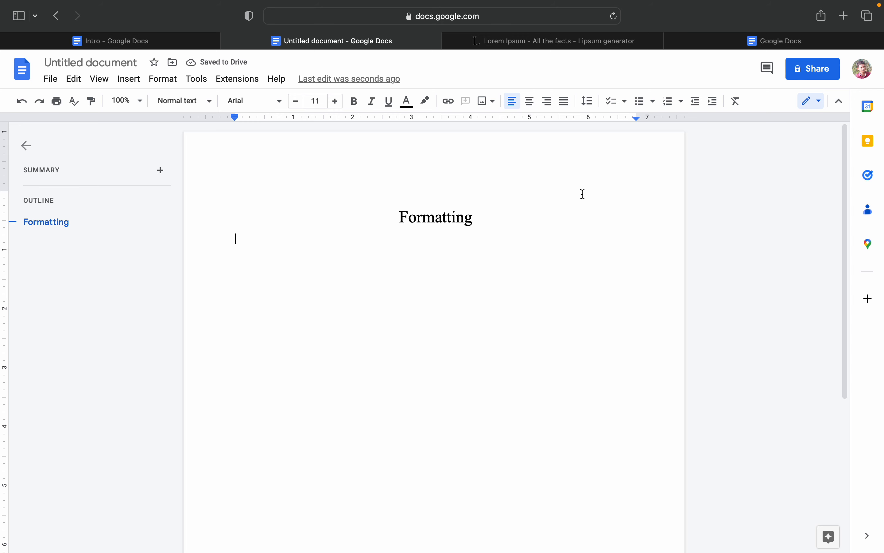
Copy the "What is Lorem Ipsum?" heading and paragraph from the open Lorem Ipsum site and paste them below the "Formatting" heading in Google Docs
{"action": "left_click", "coordinate": [550, 44]}
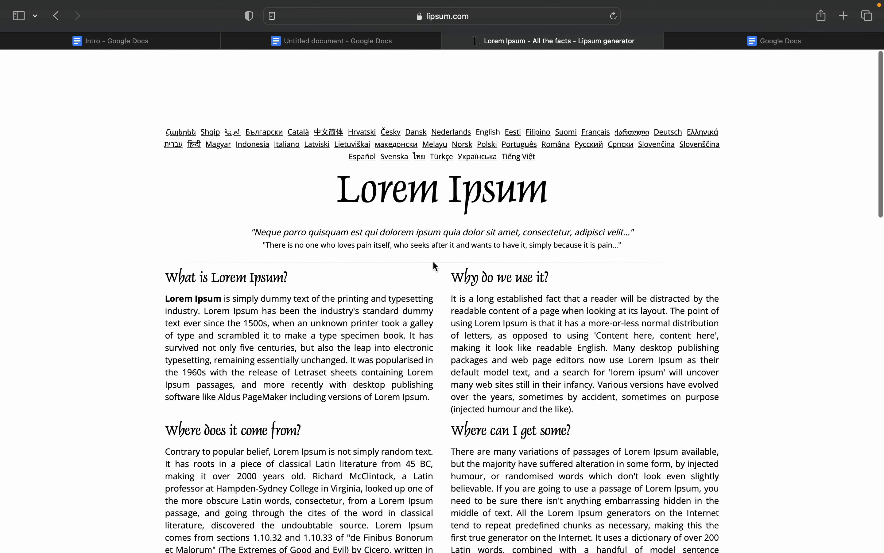
{"action": "scroll", "coordinate": [375, 293], "scroll_direction": "down", "scroll_amount": 3}
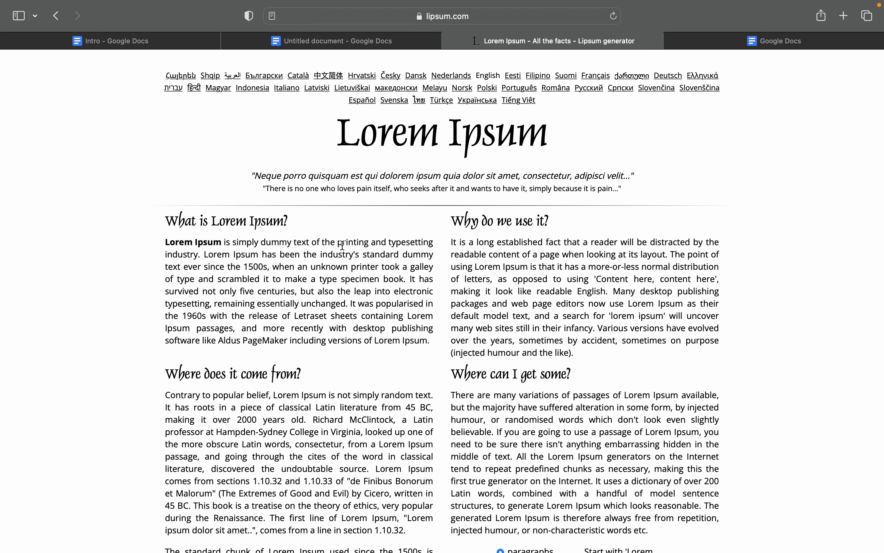
{"action": "scroll", "coordinate": [350, 256], "scroll_direction": "down", "scroll_amount": 20}
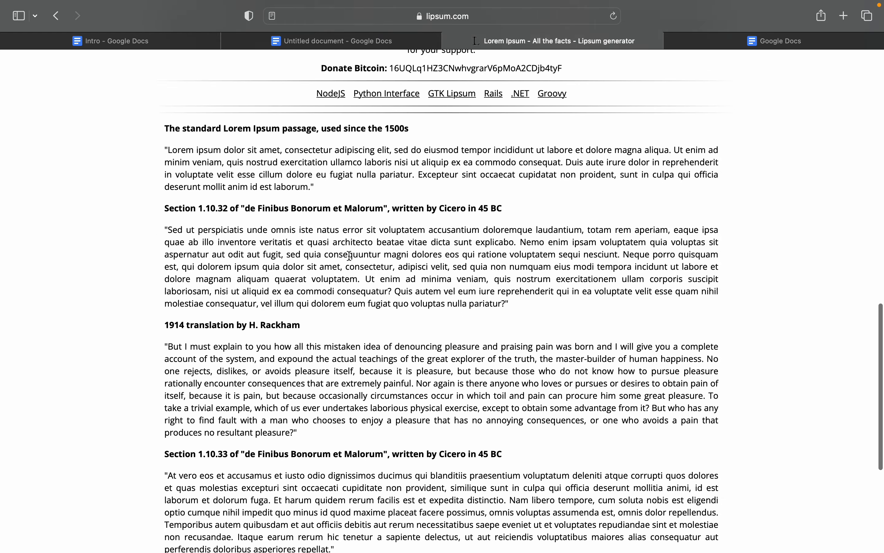
{"action": "scroll", "coordinate": [350, 259], "scroll_direction": "down", "scroll_amount": 10}
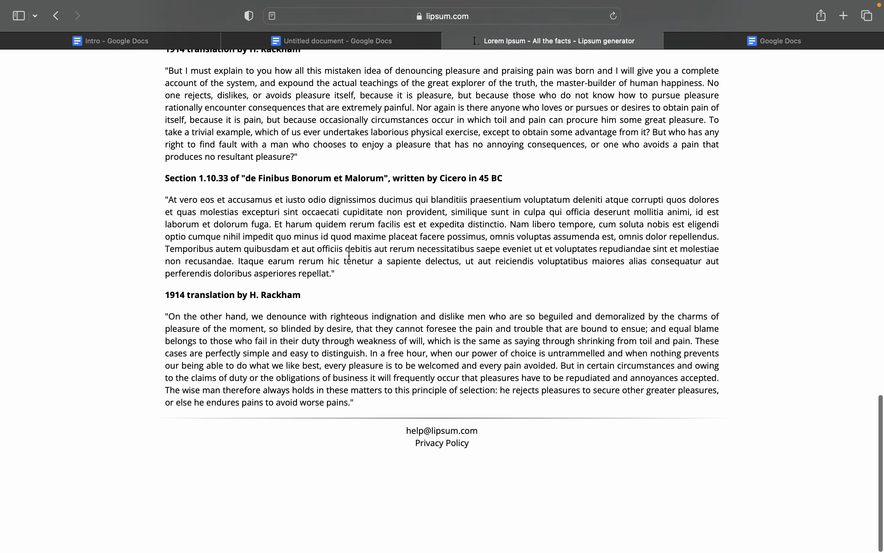
{"action": "scroll", "coordinate": [349, 256], "scroll_direction": "up", "scroll_amount": 20}
{"action": "scroll", "coordinate": [349, 256], "scroll_direction": "down", "scroll_amount": 3}
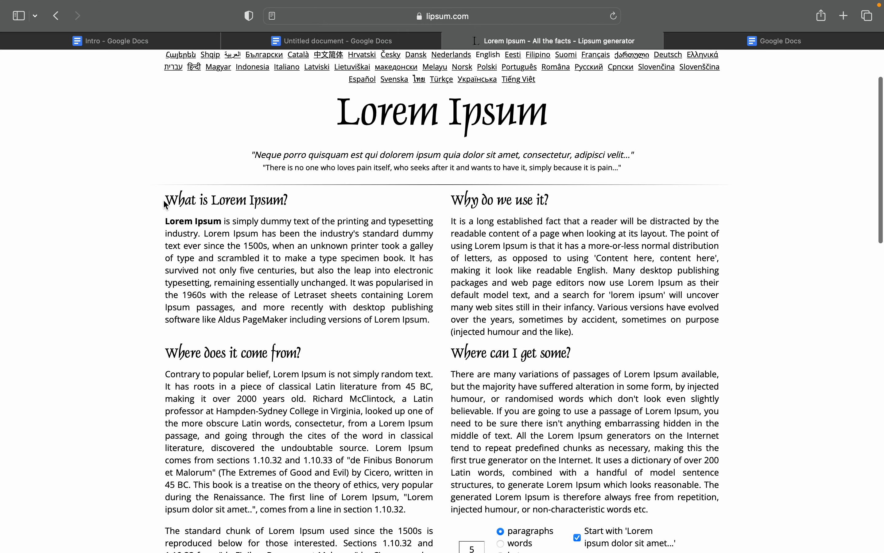
{"action": "left_click_drag", "start_coordinate": [186, 205], "coordinate": [432, 320]}
{"action": "key", "text": "super+c"}
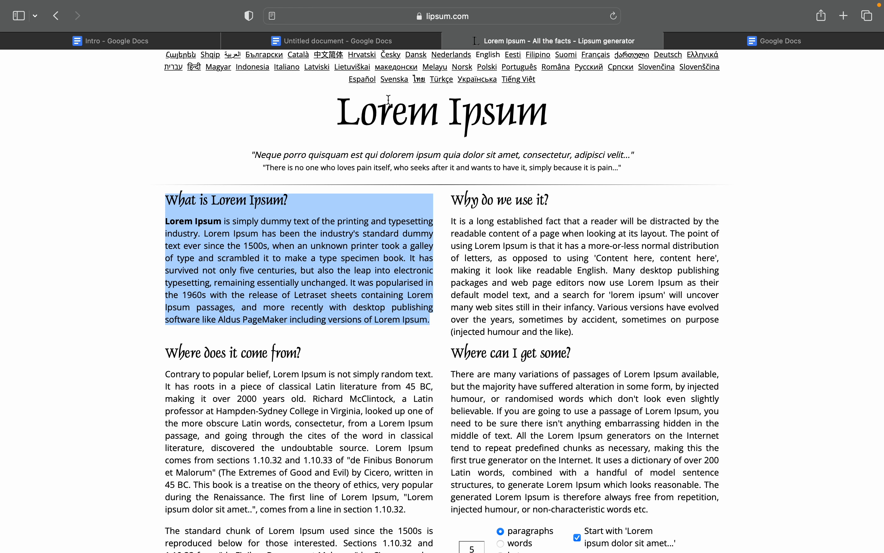
{"action": "left_click", "coordinate": [367, 41]}
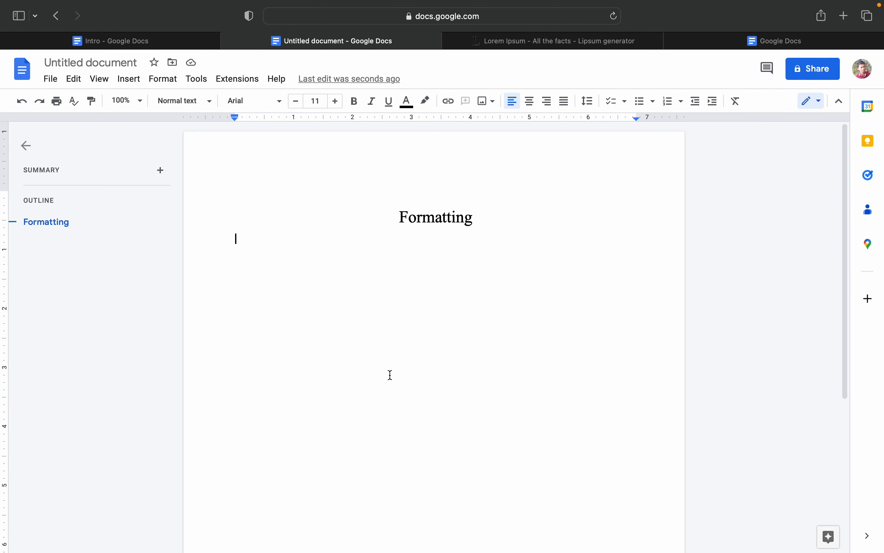
{"action": "key", "text": "super+v"}
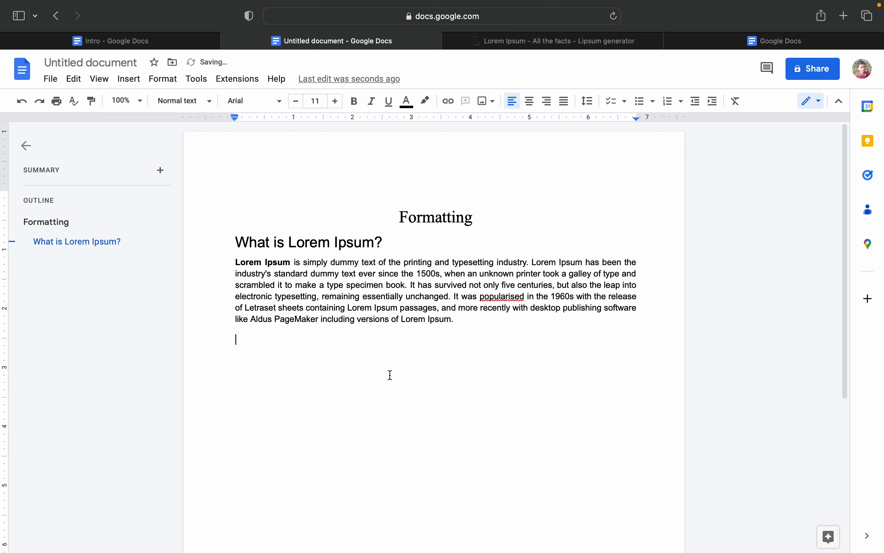
Show the macOS Keyboard Viewer, resize it and move it clear of the document text
{"action": "mouse_move", "coordinate": [792, 6]}
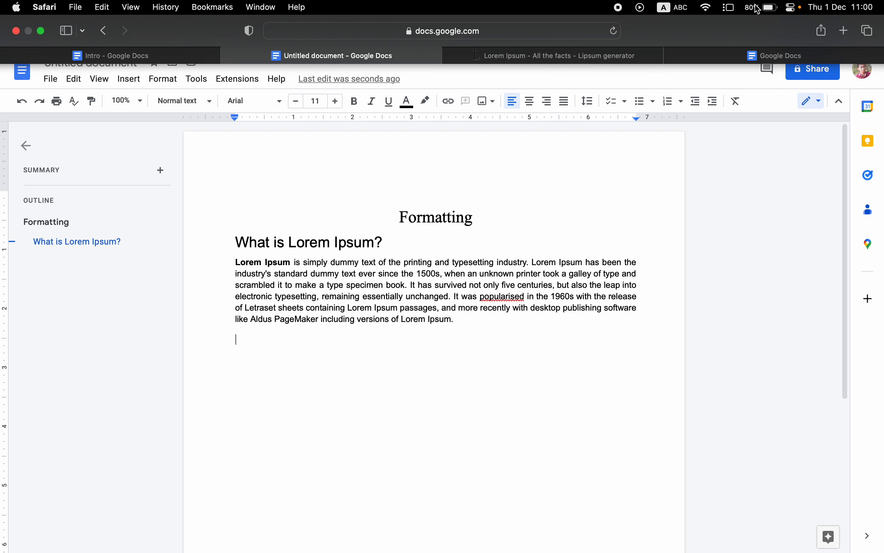
{"action": "left_click", "coordinate": [673, 8]}
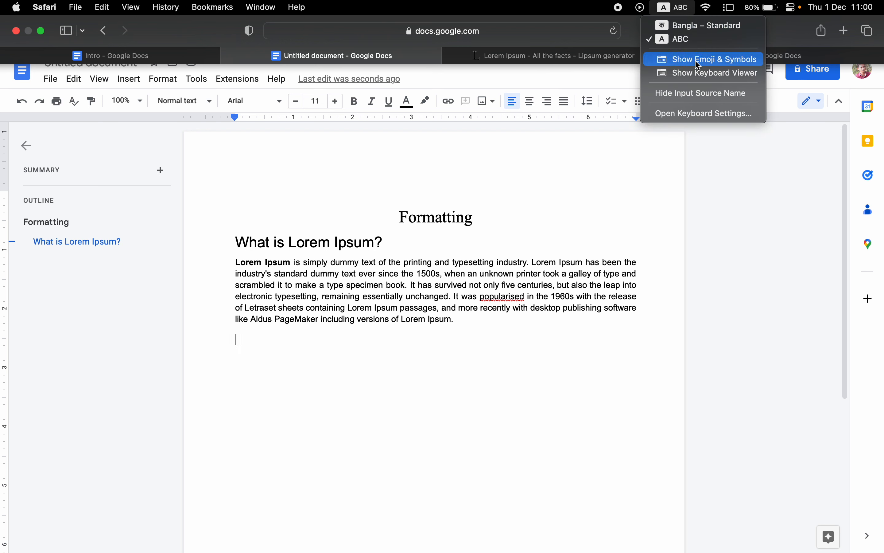
{"action": "left_click", "coordinate": [699, 73]}
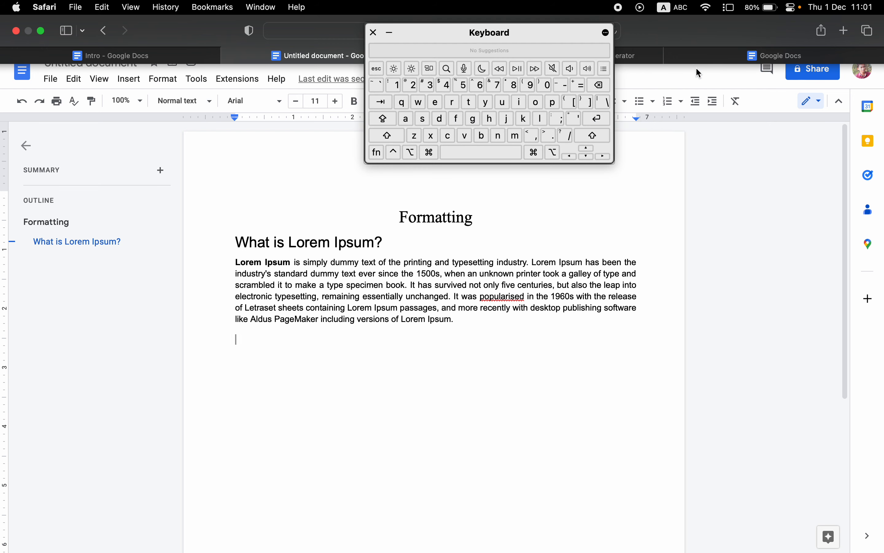
{"action": "left_click_drag", "start_coordinate": [473, 40], "coordinate": [388, 309]}
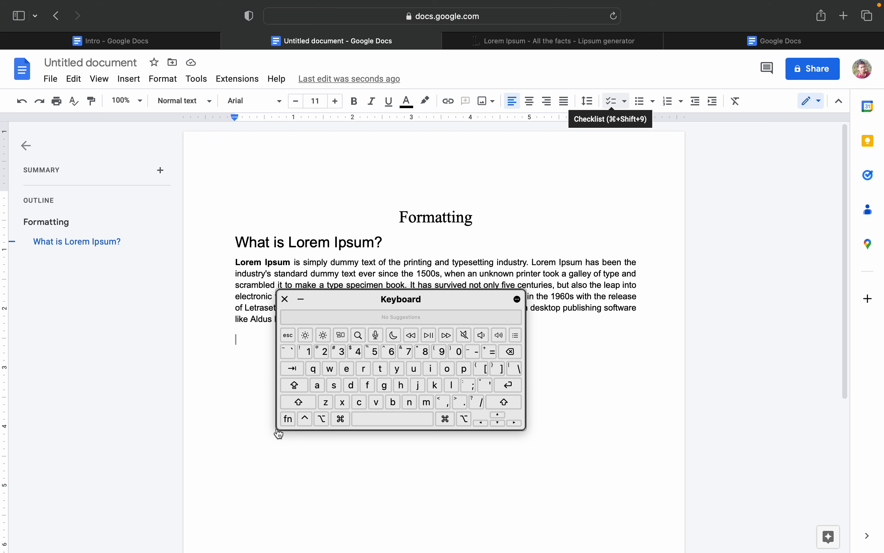
{"action": "left_click_drag", "start_coordinate": [279, 432], "coordinate": [130, 503]}
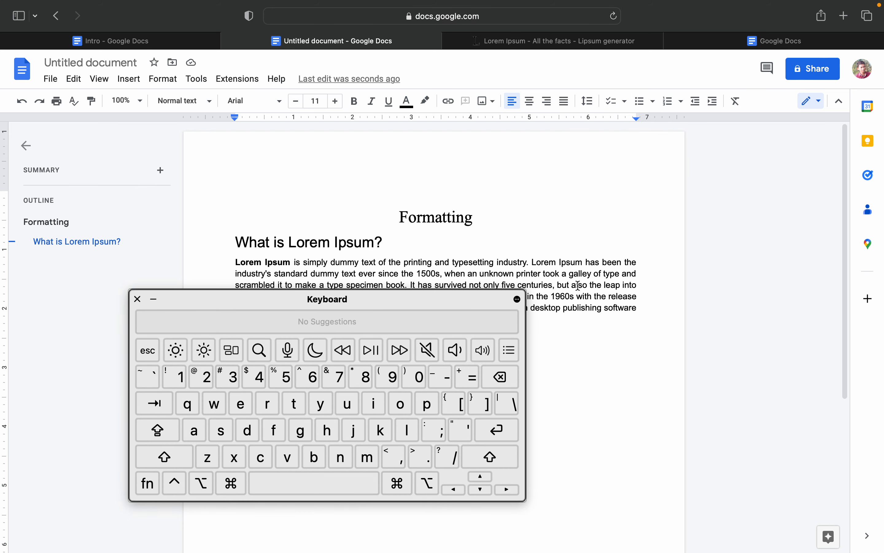
{"action": "left_click_drag", "start_coordinate": [262, 299], "coordinate": [711, 83]}
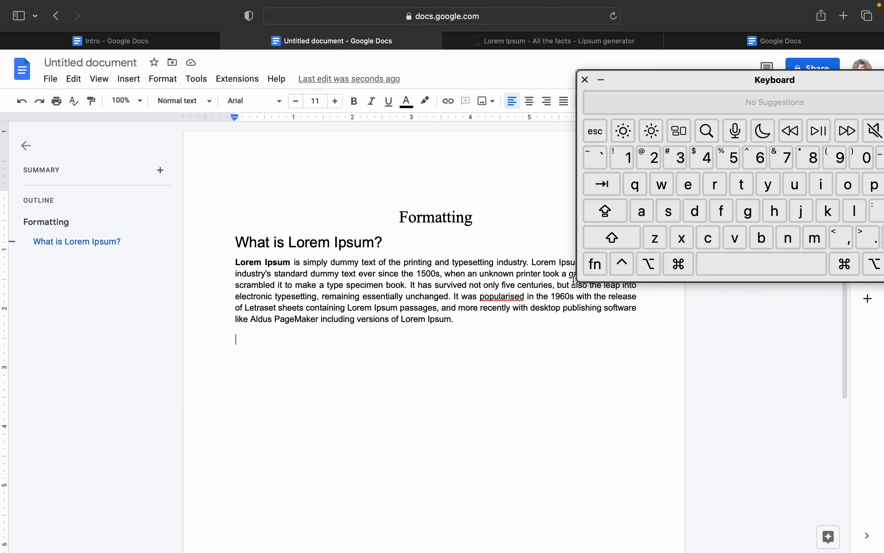
{"action": "left_click_drag", "start_coordinate": [579, 282], "coordinate": [680, 219]}
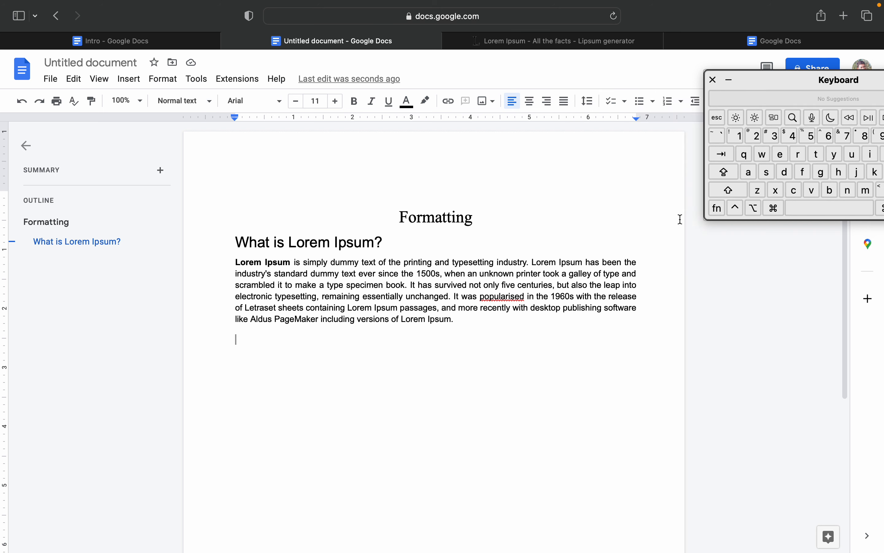
{"action": "left_click_drag", "start_coordinate": [804, 80], "coordinate": [712, 60]}
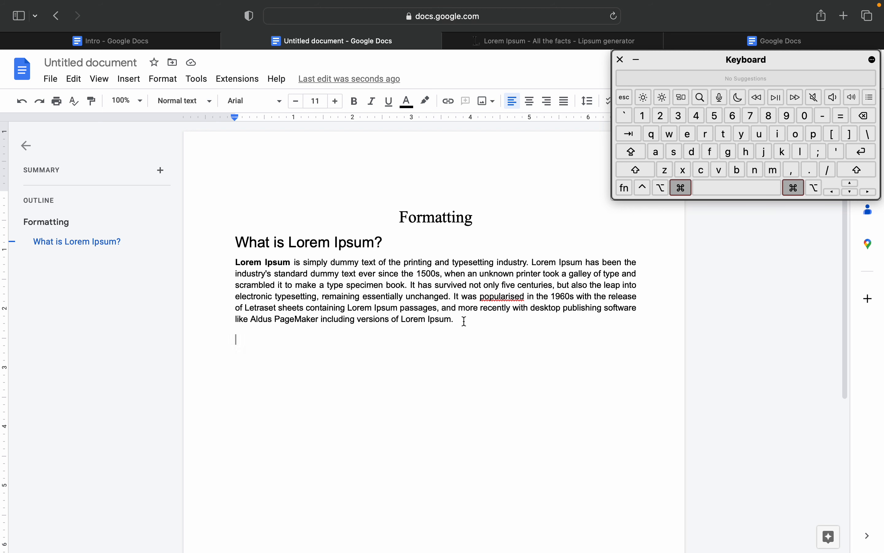
Copy the "What is Lorem Ipsum?" heading and paragraph and paste a duplicate below the original
{"action": "left_click_drag", "start_coordinate": [465, 320], "coordinate": [219, 245]}
{"action": "key", "text": "super+c"}
{"action": "key", "text": "super+c"}
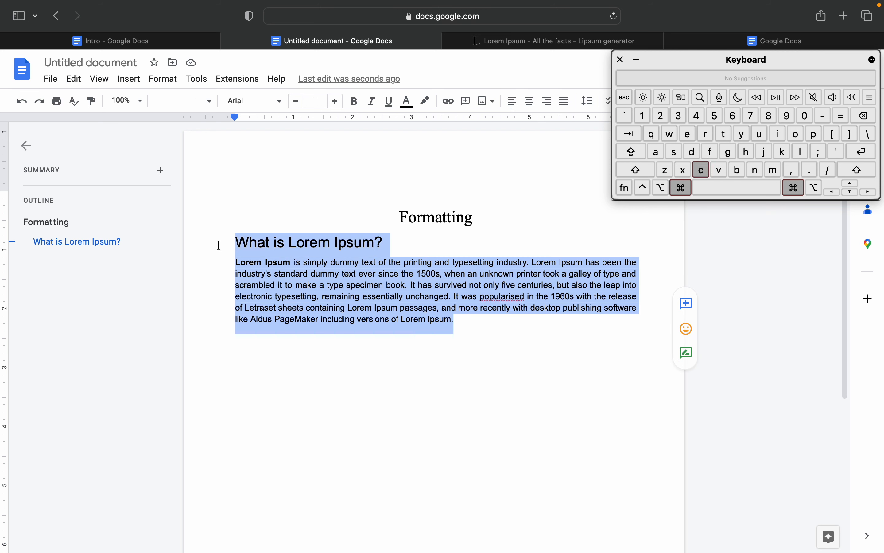
{"action": "left_click", "coordinate": [462, 333]}
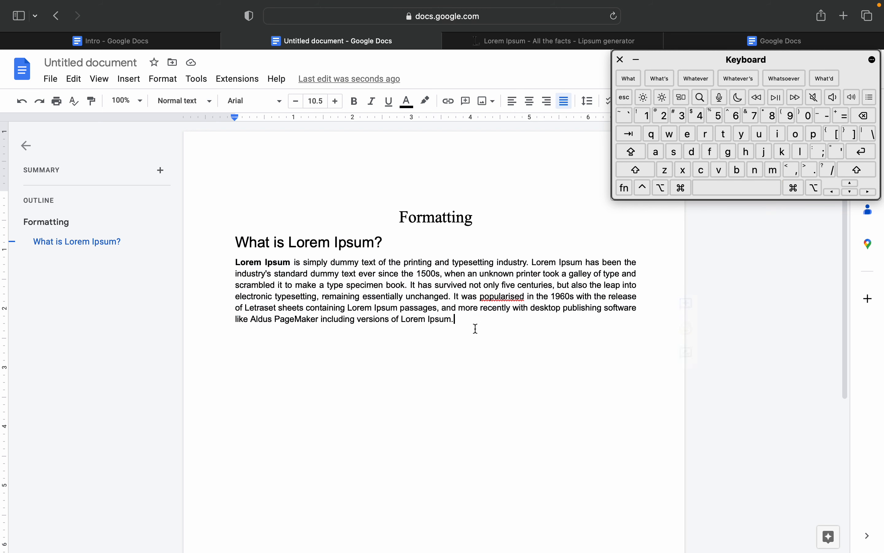
{"action": "key", "text": "Return"}
{"action": "key", "text": "super+v"}
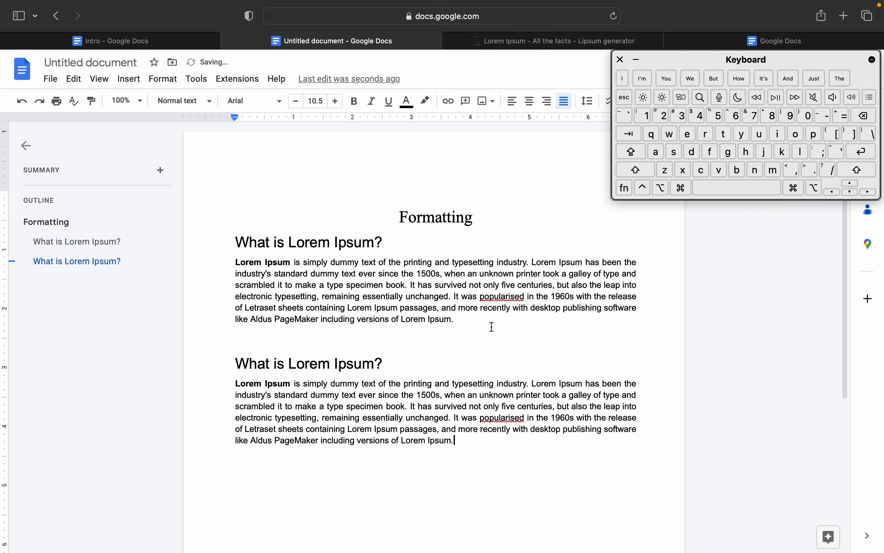
Cut the first "What is Lorem Ipsum?" heading and paragraph and paste them below the remaining copy, separated by a blank line
{"action": "left_click_drag", "start_coordinate": [455, 327], "coordinate": [232, 239]}
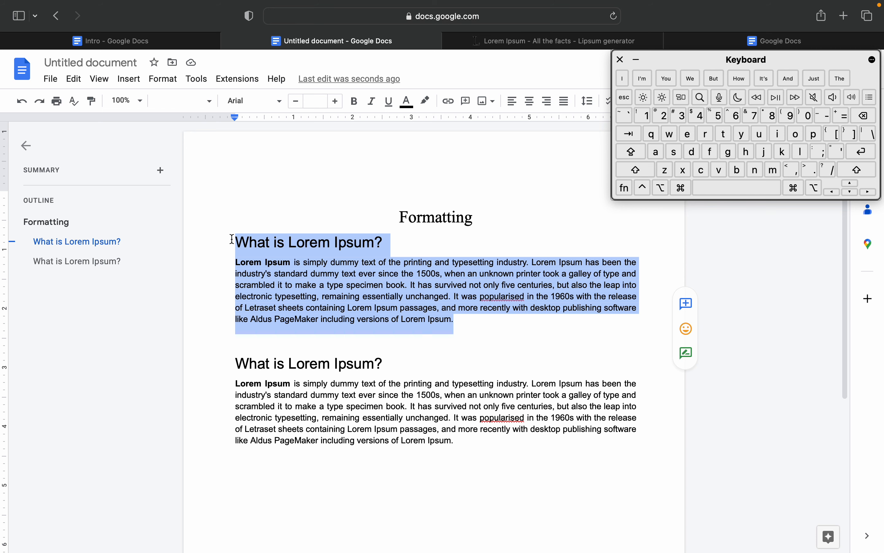
{"action": "key", "text": "super+x"}
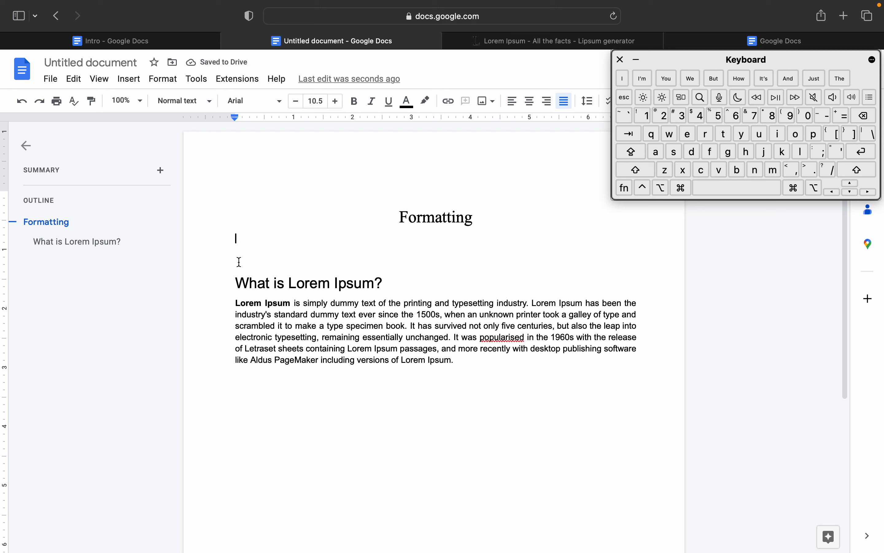
{"action": "left_click_drag", "start_coordinate": [245, 260], "coordinate": [225, 238]}
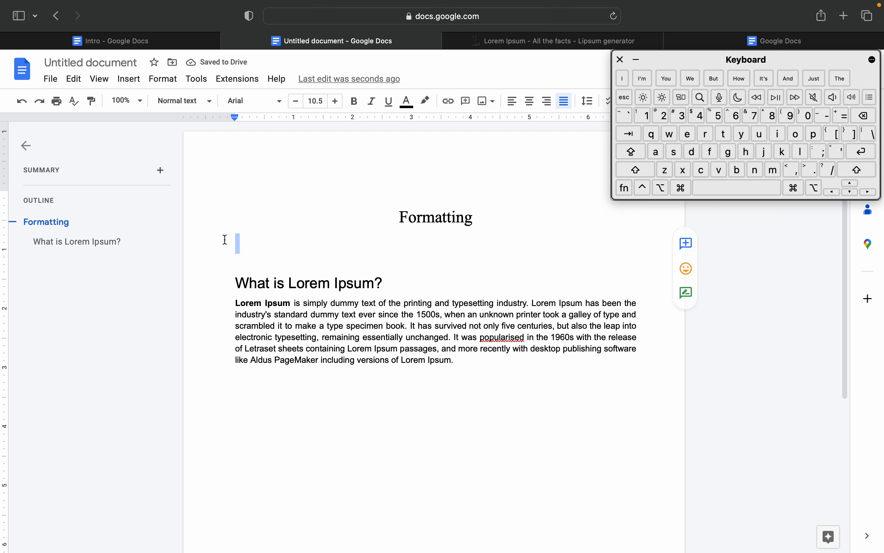
{"action": "left_click", "coordinate": [479, 358]}
{"action": "key", "text": "Return"}
{"action": "key", "text": "Return"}
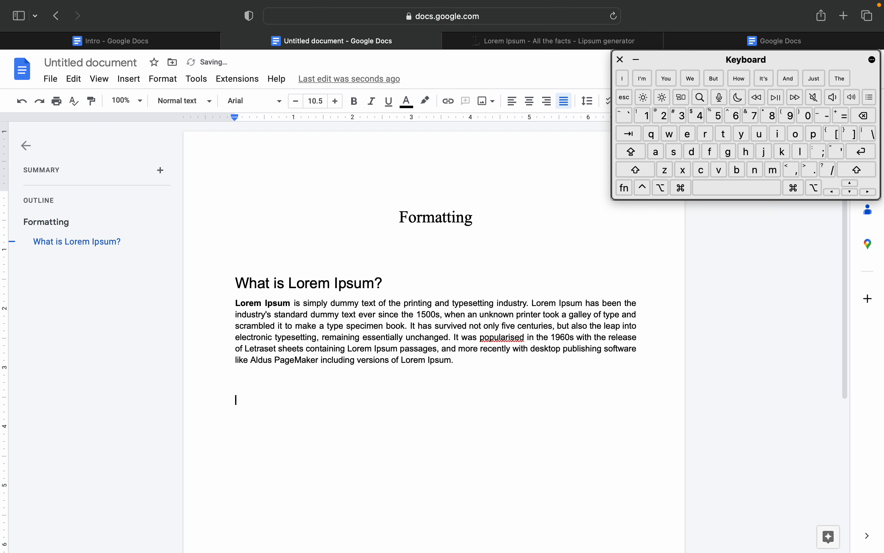
{"action": "key", "text": "super+v"}
{"action": "scroll", "coordinate": [448, 383], "scroll_direction": "down", "scroll_amount": 3}
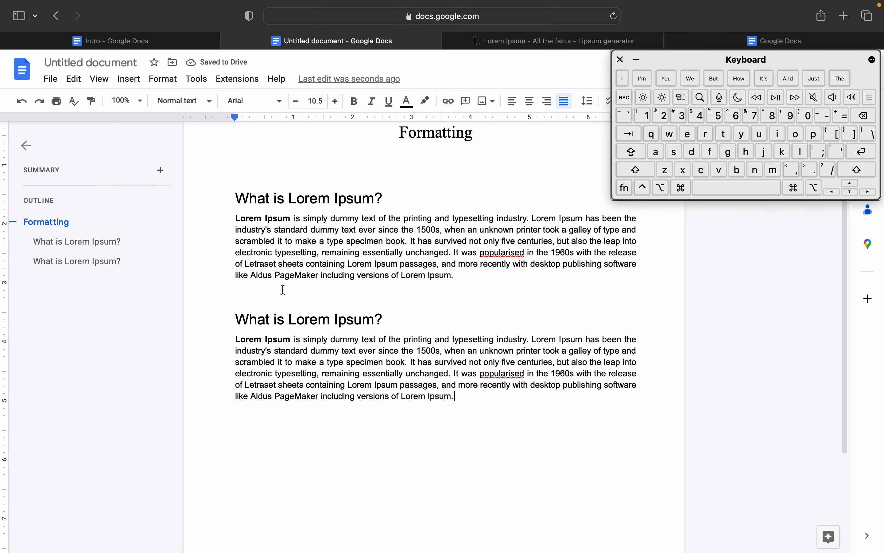
Check the text styles of the first "What is Lorem Ipsum?" heading and paragraph, and apply the Normal text style to both
{"action": "left_click", "coordinate": [311, 199]}
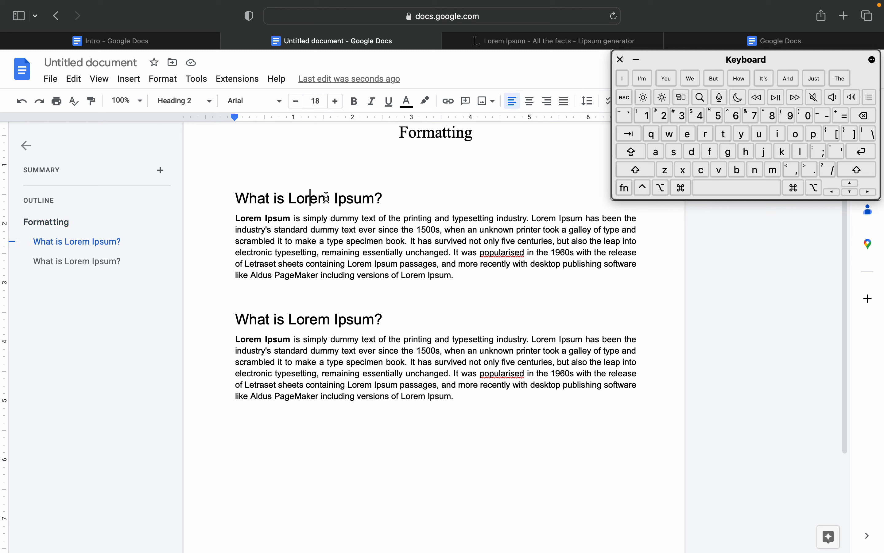
{"action": "left_click", "coordinate": [277, 220]}
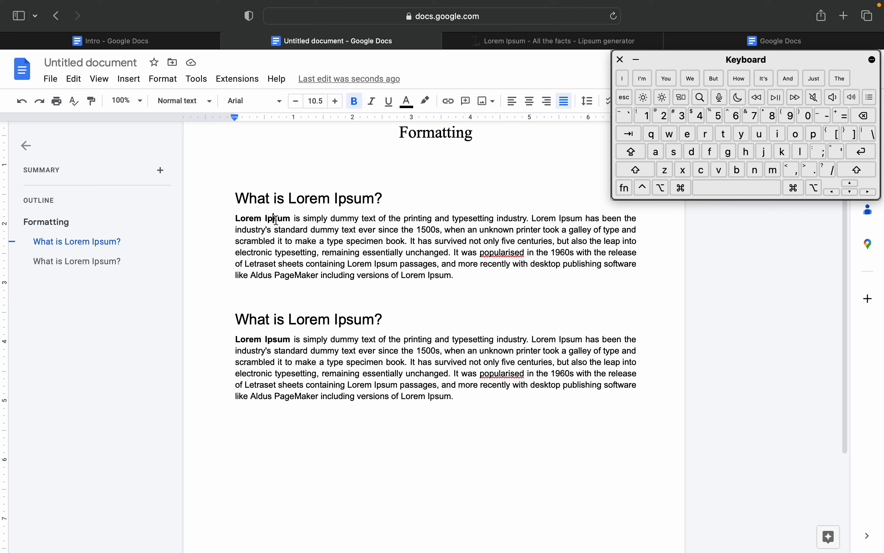
{"action": "left_click", "coordinate": [322, 218]}
{"action": "left_click", "coordinate": [246, 200]}
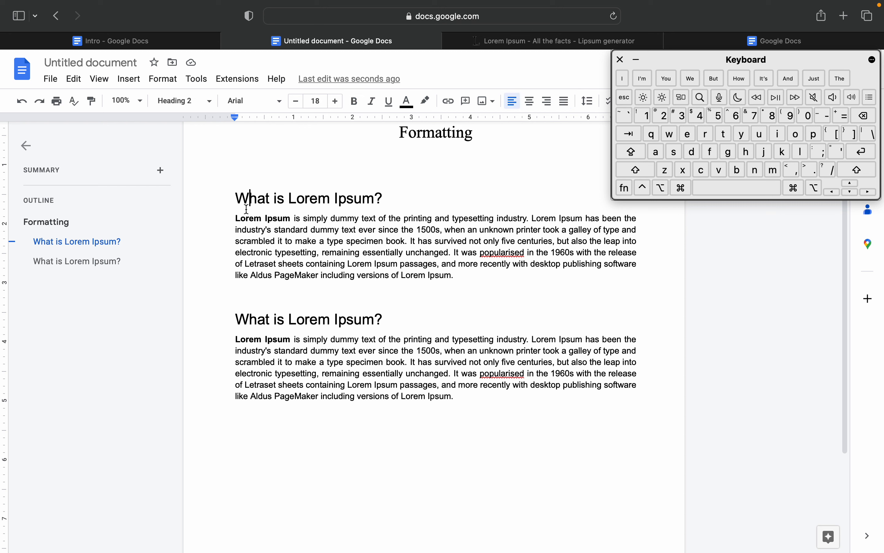
{"action": "left_click", "coordinate": [280, 218]}
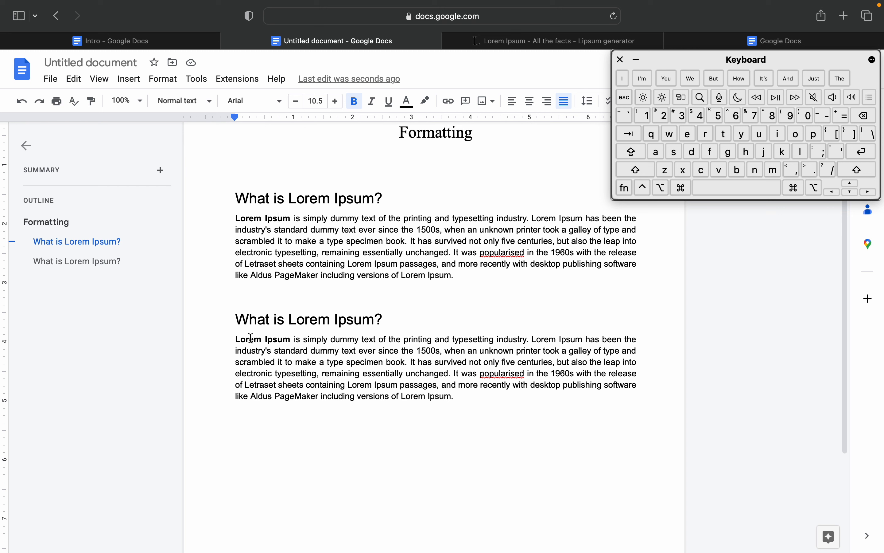
{"action": "left_click_drag", "start_coordinate": [234, 198], "coordinate": [498, 282]}
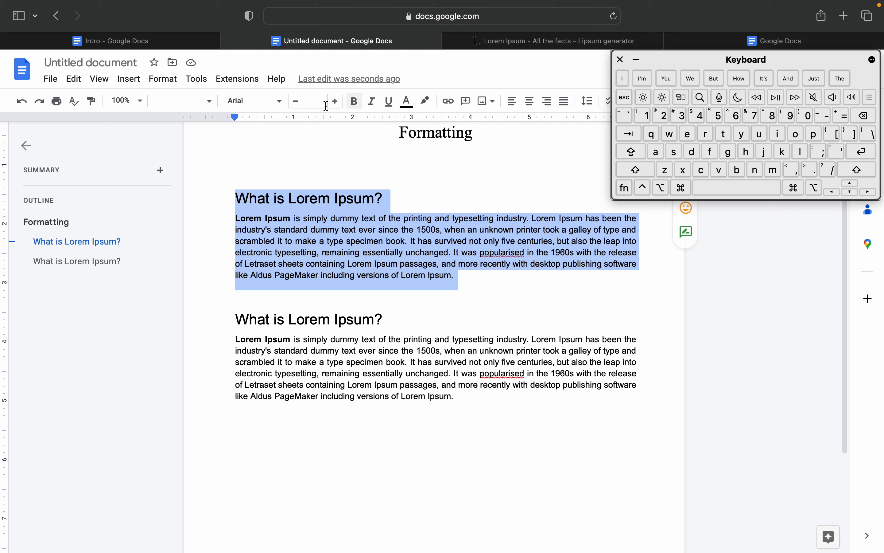
{"action": "left_click", "coordinate": [186, 102]}
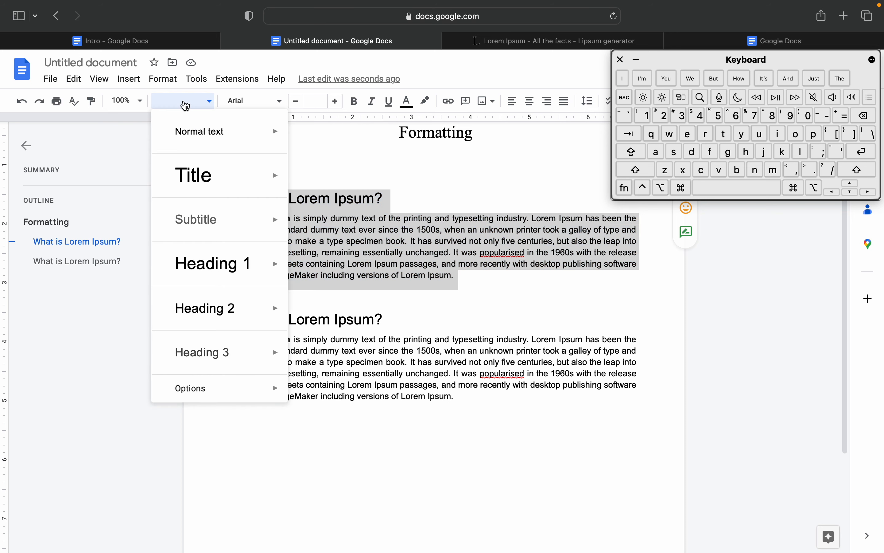
{"action": "mouse_move", "coordinate": [222, 144]}
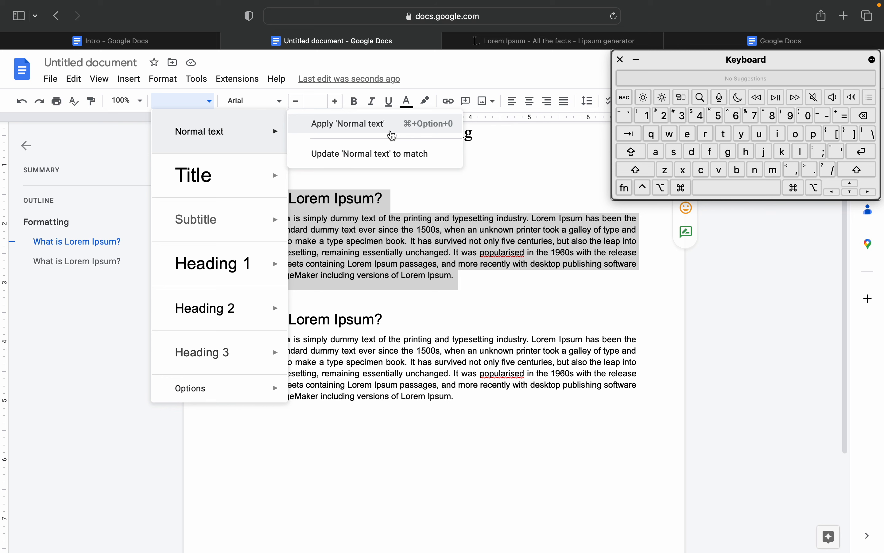
{"action": "left_click", "coordinate": [393, 135]}
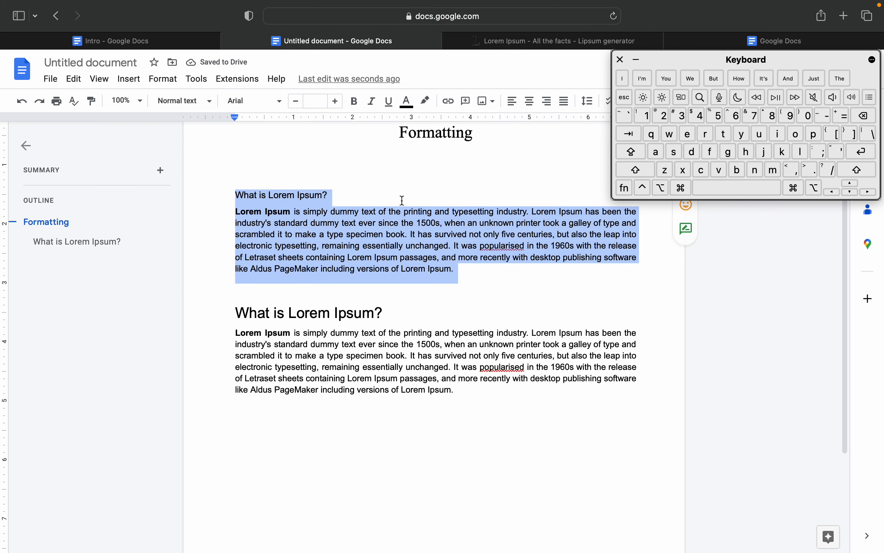
Reapply the Normal text style to the first heading and paragraph to clear the leftover bold, font size and justified alignment
{"action": "left_click", "coordinate": [456, 246]}
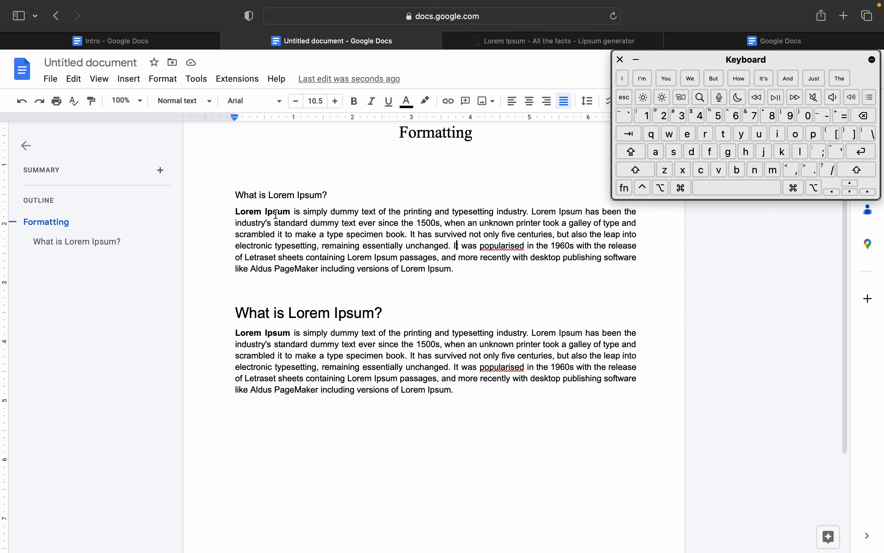
{"action": "left_click", "coordinate": [256, 194]}
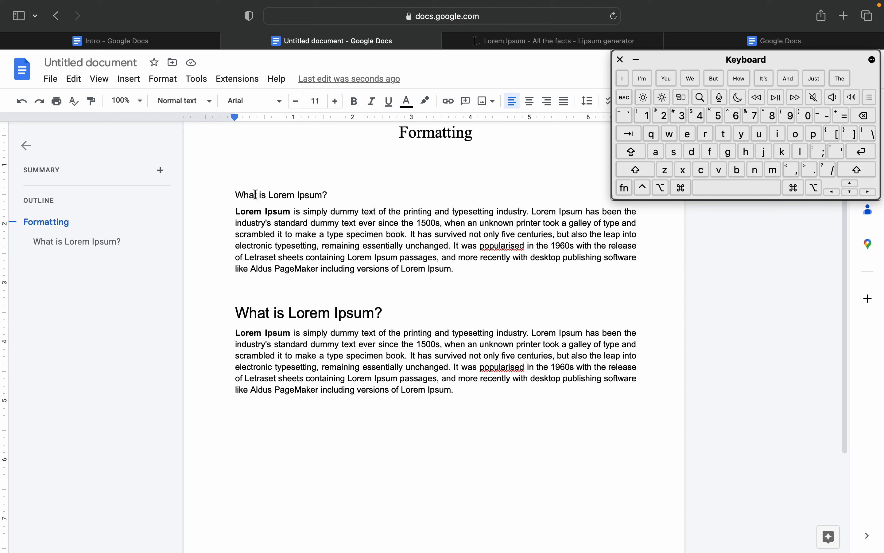
{"action": "left_click", "coordinate": [275, 211]}
{"action": "left_click_drag", "start_coordinate": [236, 192], "coordinate": [498, 270]}
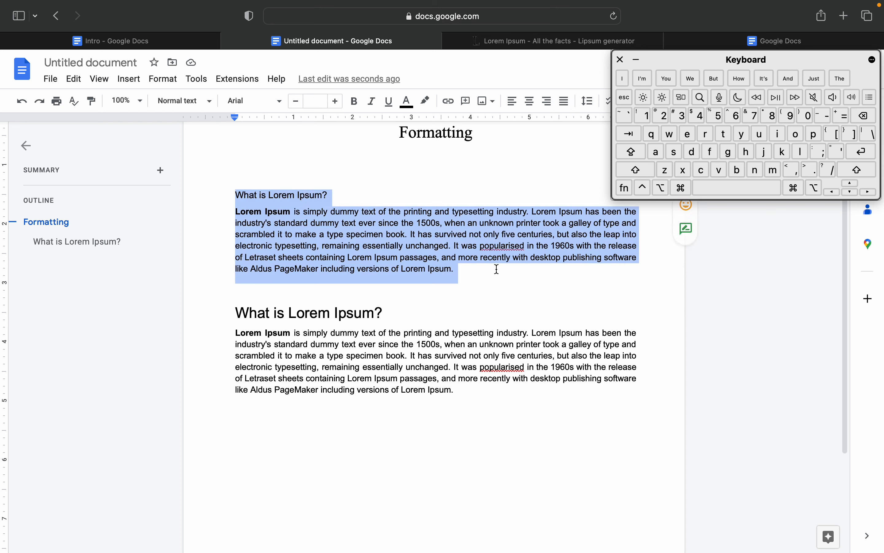
{"action": "left_click", "coordinate": [182, 100]}
{"action": "mouse_move", "coordinate": [225, 138]}
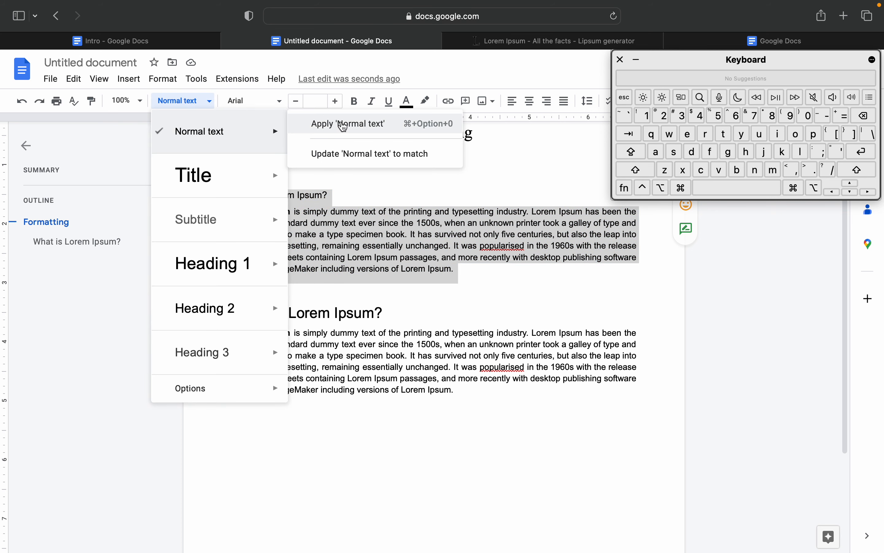
{"action": "left_click", "coordinate": [340, 124]}
{"action": "left_click", "coordinate": [350, 201]}
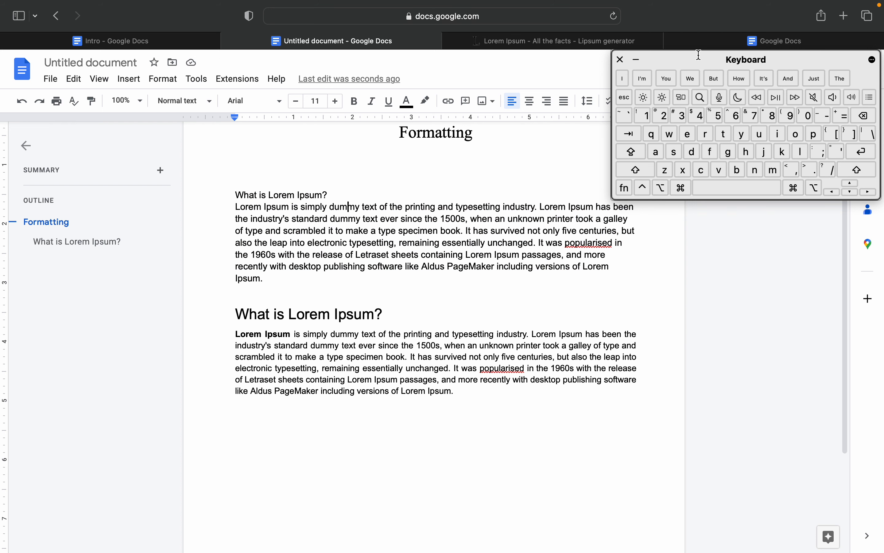
Move the Keyboard Viewer clear of the text and apply the Normal text style to the second "What is Lorem Ipsum?" heading and paragraph
{"action": "left_click_drag", "start_coordinate": [700, 55], "coordinate": [688, 388]}
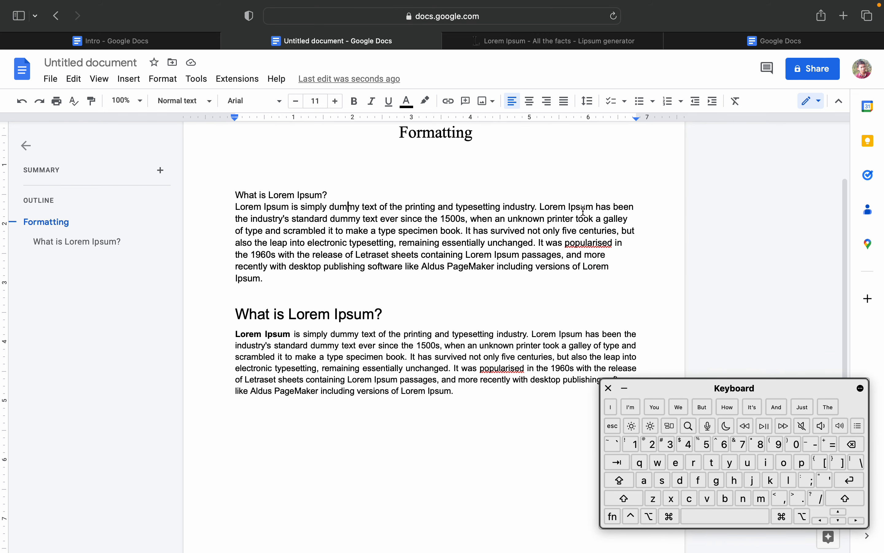
{"action": "scroll", "coordinate": [321, 249], "scroll_direction": "down", "scroll_amount": 3}
{"action": "scroll", "coordinate": [321, 249], "scroll_direction": "down", "scroll_amount": 1}
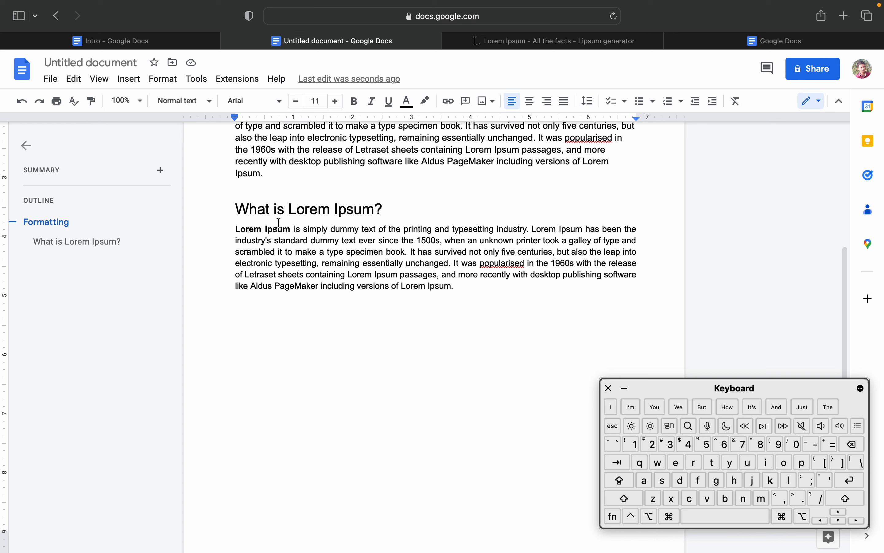
{"action": "left_click_drag", "start_coordinate": [234, 209], "coordinate": [481, 292]}
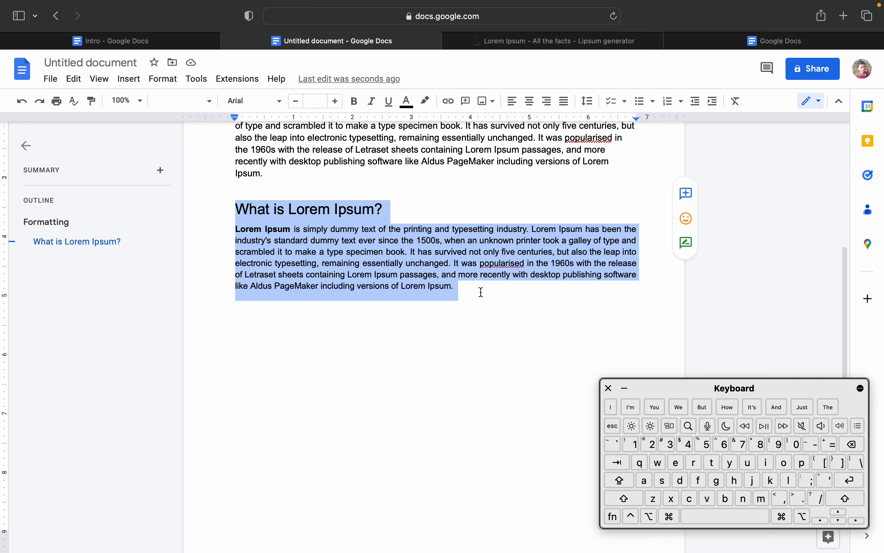
{"action": "left_click_drag", "start_coordinate": [699, 387], "coordinate": [638, 344]}
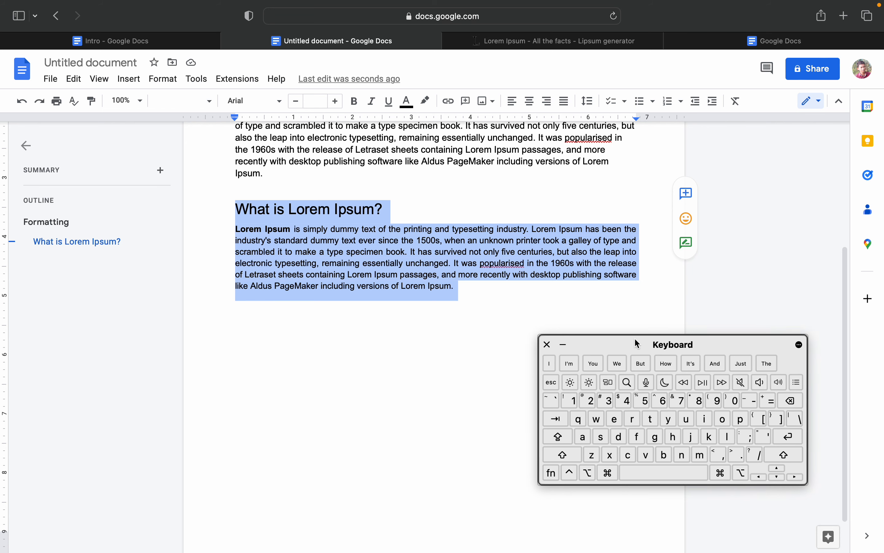
{"action": "key", "text": "super"}
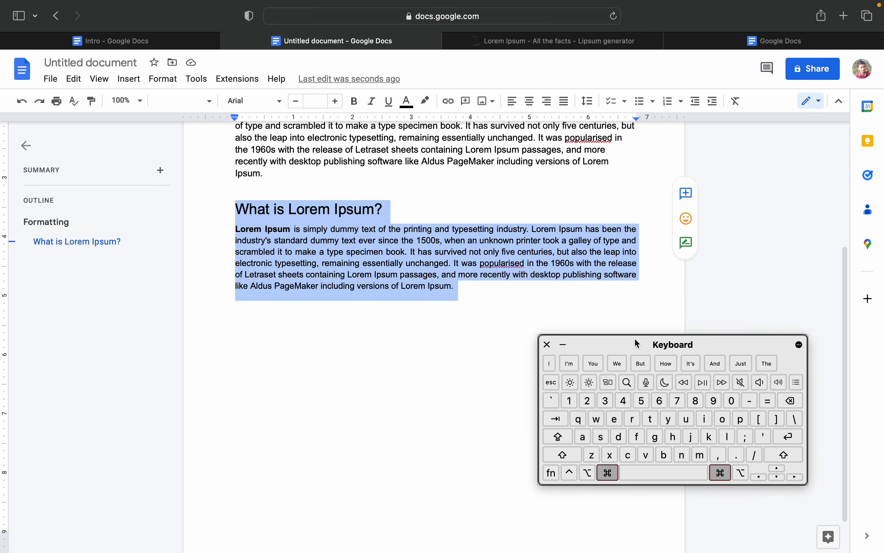
{"action": "key", "text": "alt"}
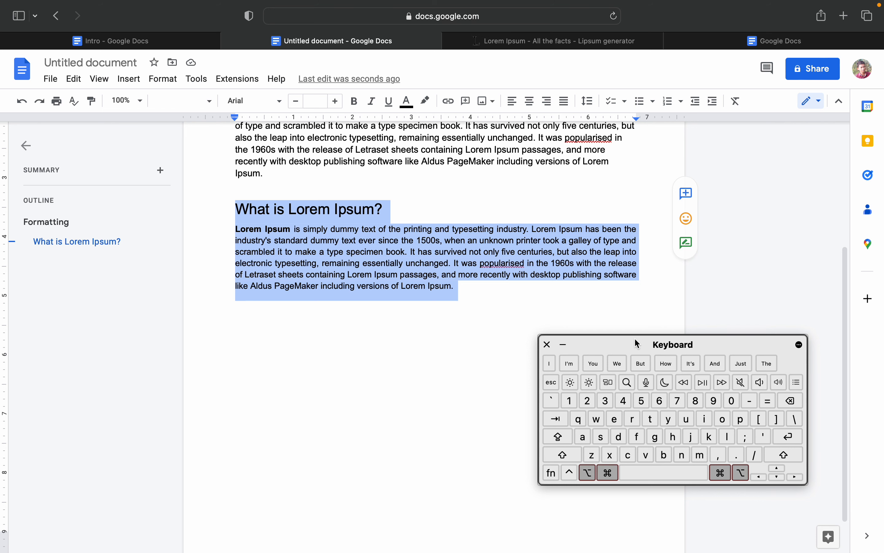
{"action": "key", "text": "super+alt+0"}
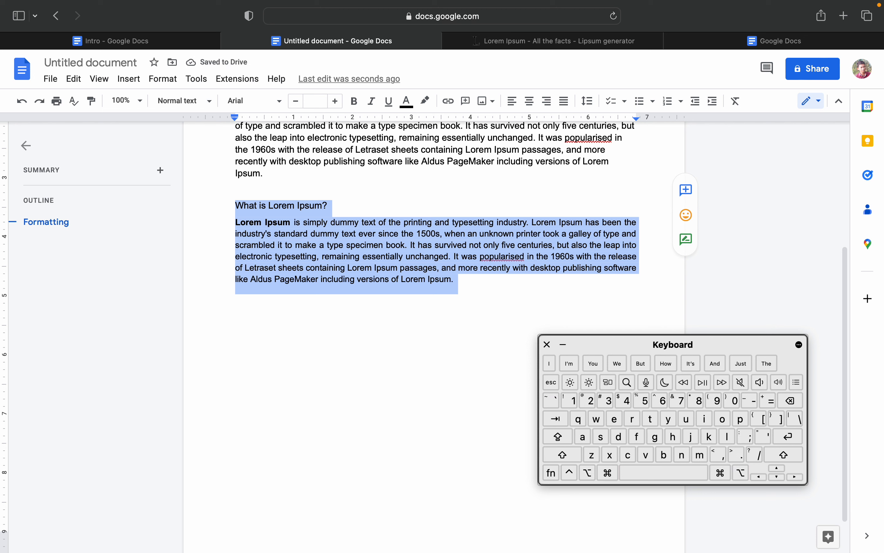
{"action": "left_click", "coordinate": [298, 302]}
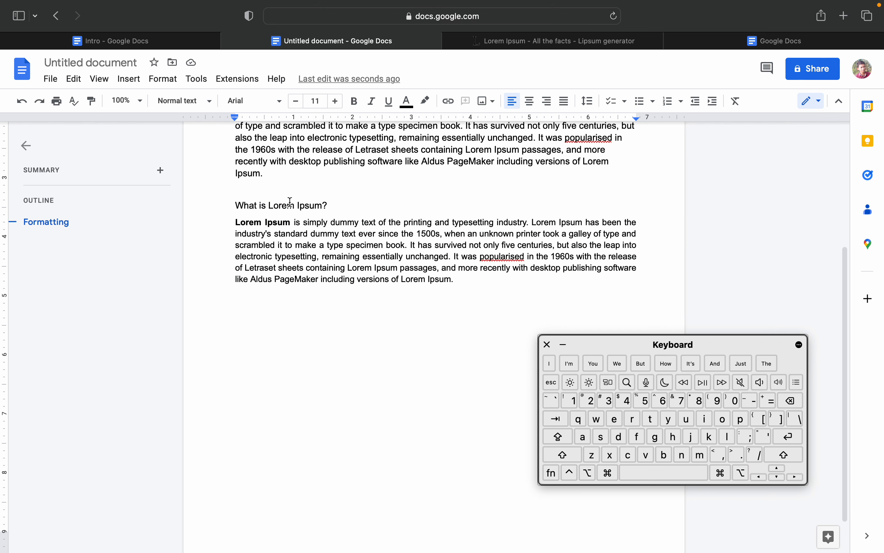
Check the formatting of the second heading and paragraph, and reapply the Normal text style to clear the leftover bold and justified alignment
{"action": "left_click", "coordinate": [306, 206]}
{"action": "left_click", "coordinate": [277, 224]}
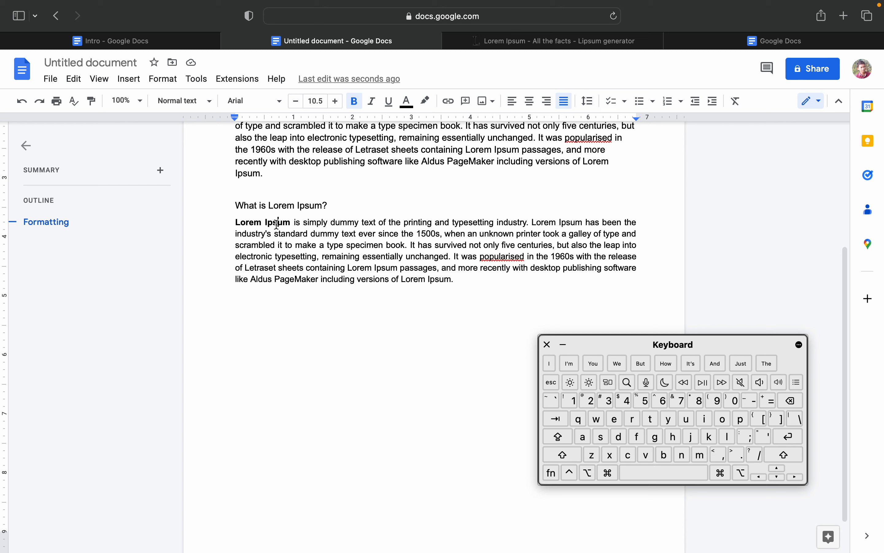
{"action": "left_click", "coordinate": [317, 245]}
{"action": "left_click_drag", "start_coordinate": [235, 205], "coordinate": [348, 242]}
{"action": "left_click", "coordinate": [477, 276]}
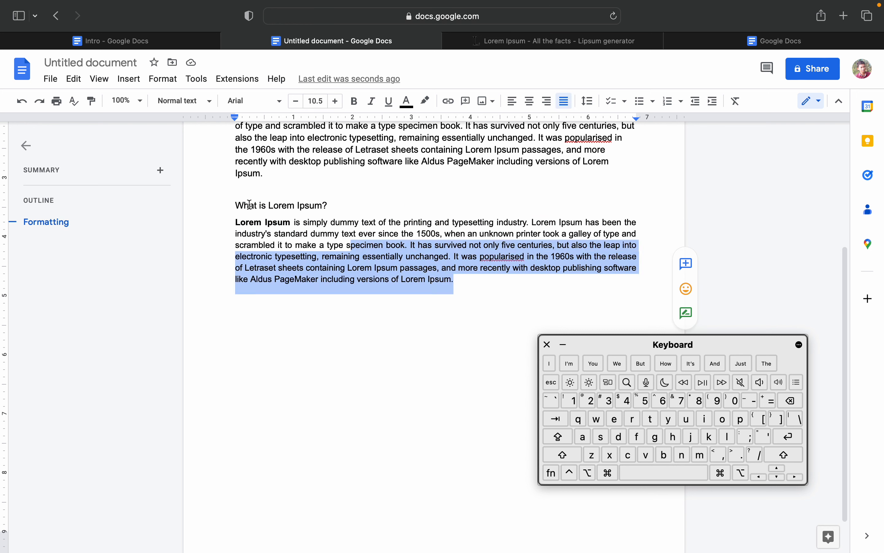
{"action": "left_click_drag", "start_coordinate": [235, 204], "coordinate": [484, 284]}
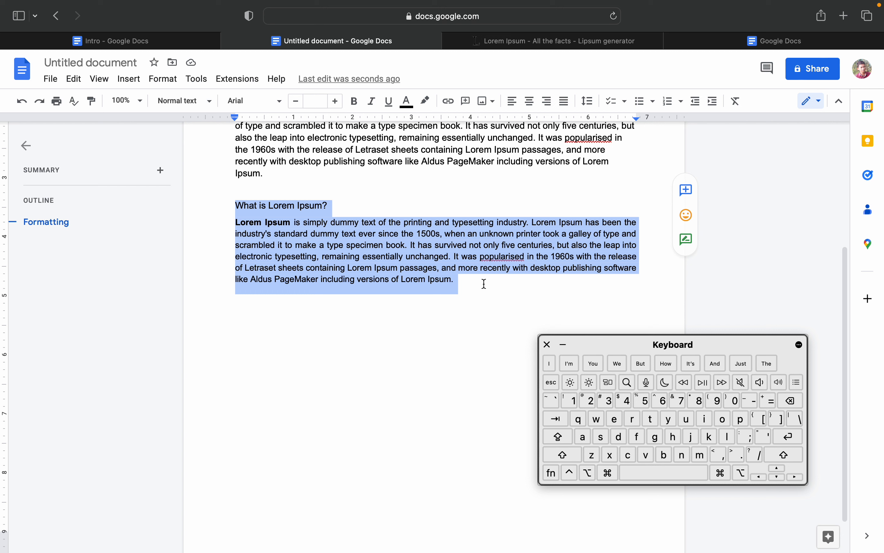
{"action": "key", "text": "super+alt"}
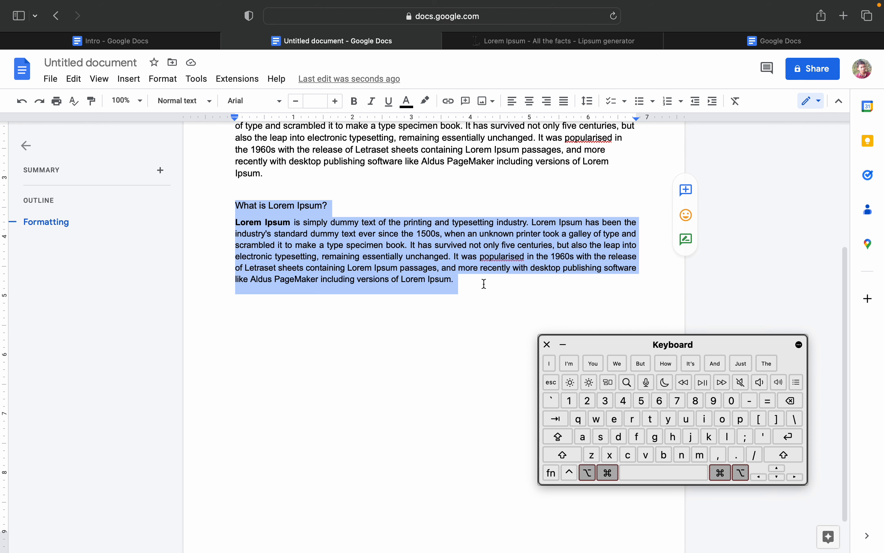
{"action": "key", "text": "super+alt+v"}
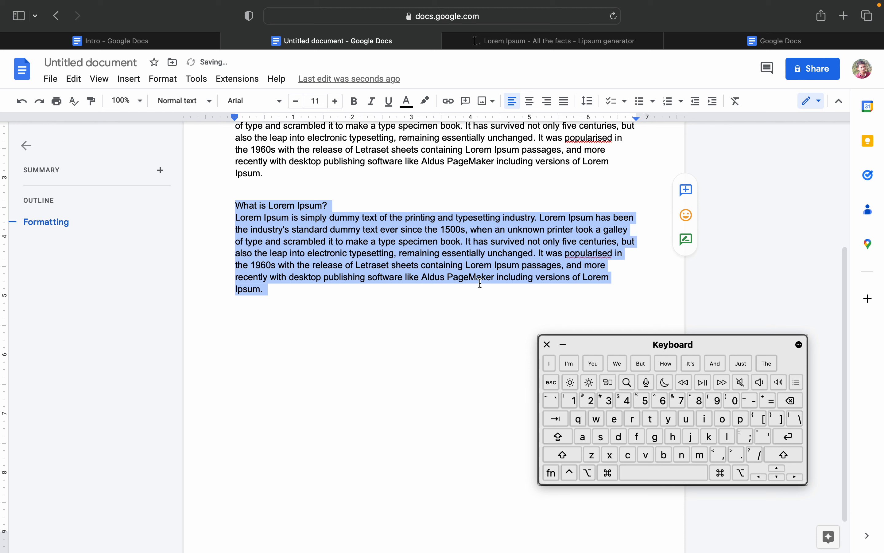
Delete the second "What is Lorem Ipsum?" heading and paragraph along with the blank lines below the first copy
{"action": "left_click", "coordinate": [405, 184]}
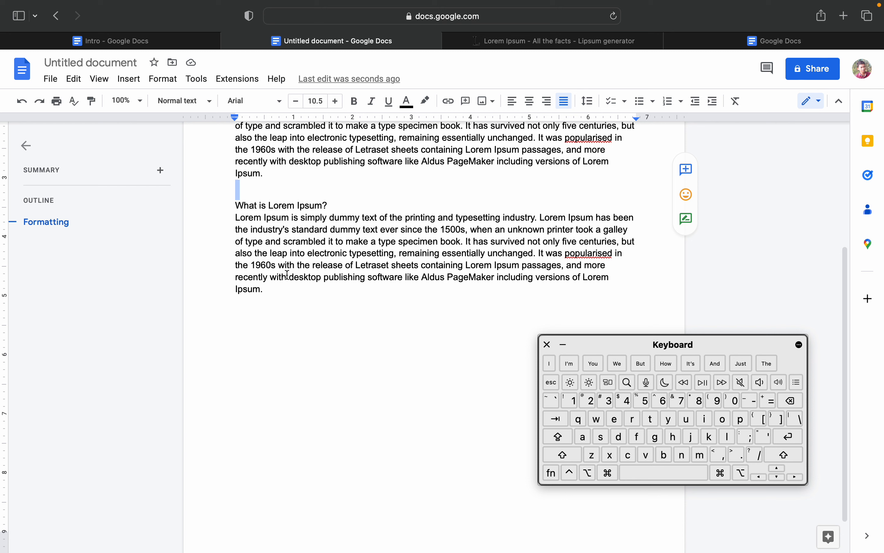
{"action": "left_click_drag", "start_coordinate": [271, 277], "coordinate": [249, 277]}
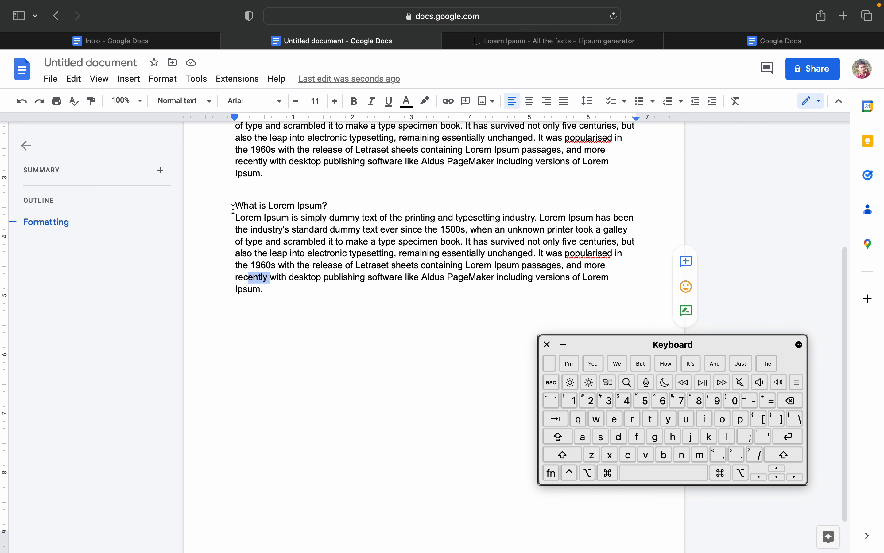
{"action": "left_click_drag", "start_coordinate": [235, 206], "coordinate": [300, 298]}
{"action": "key", "text": "BackSpace"}
{"action": "key", "text": "BackSpace"}
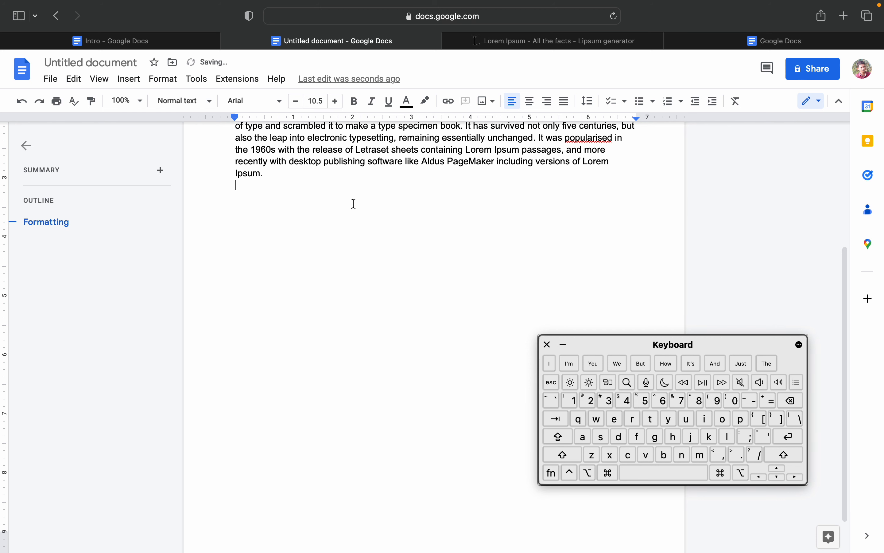
{"action": "scroll", "coordinate": [384, 215], "scroll_direction": "up", "scroll_amount": 2}
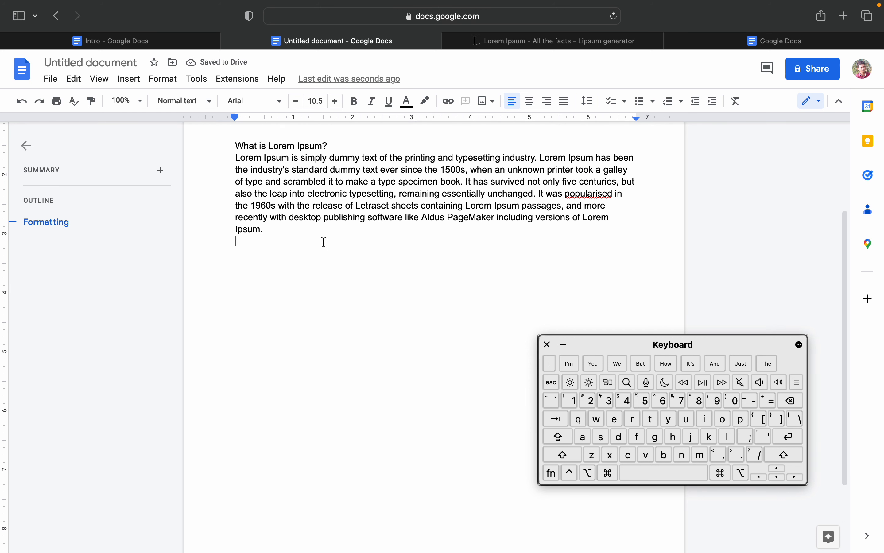
{"action": "key", "text": "BackSpace"}
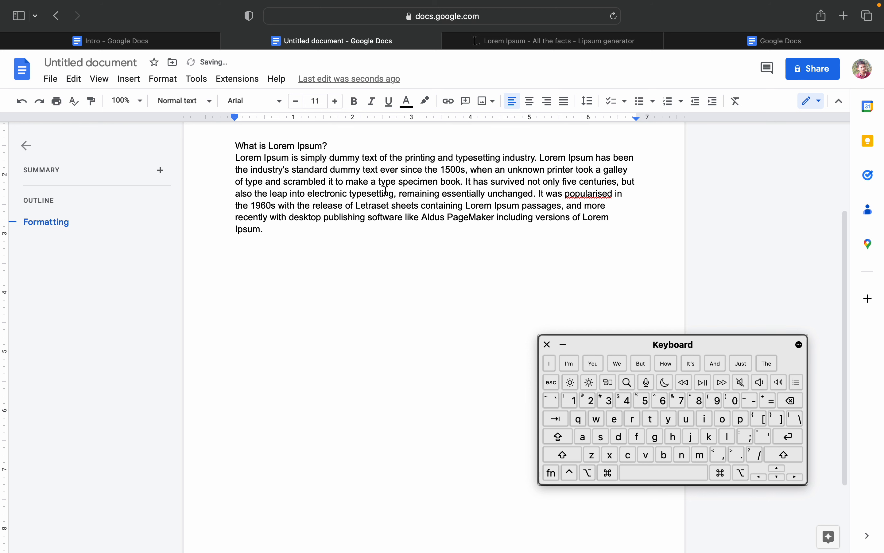
Try the "What is Lorem Ipsum?" line as a numbered list item, and remove the numbering again
{"action": "scroll", "coordinate": [381, 257], "scroll_direction": "up", "scroll_amount": 2}
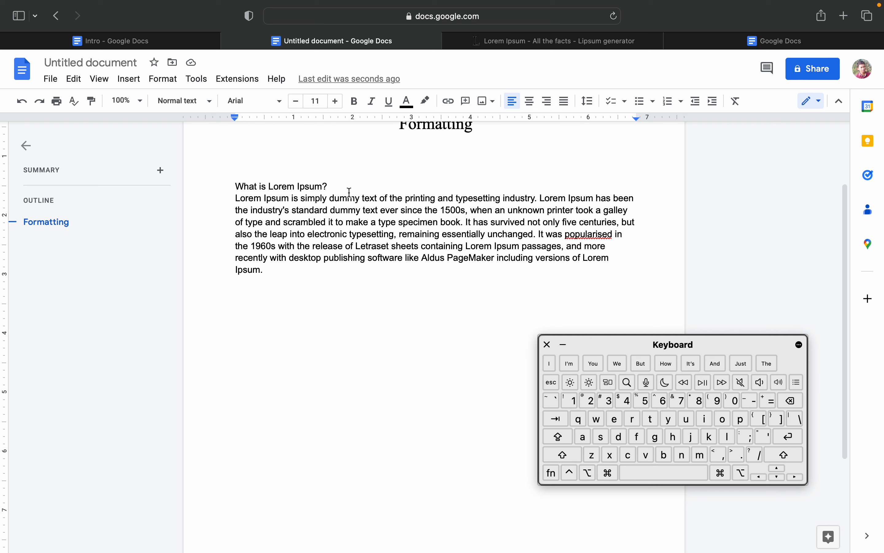
{"action": "left_click_drag", "start_coordinate": [338, 188], "coordinate": [236, 185]}
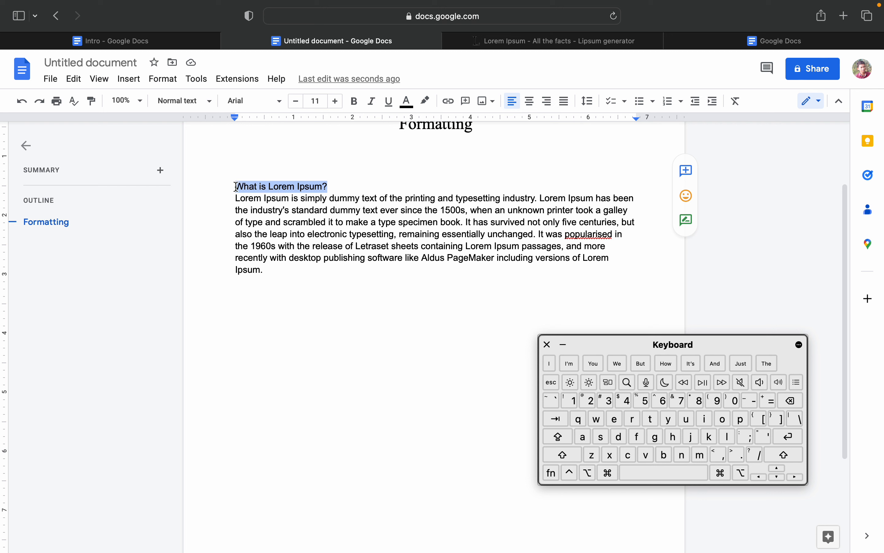
{"action": "left_click", "coordinate": [236, 186]}
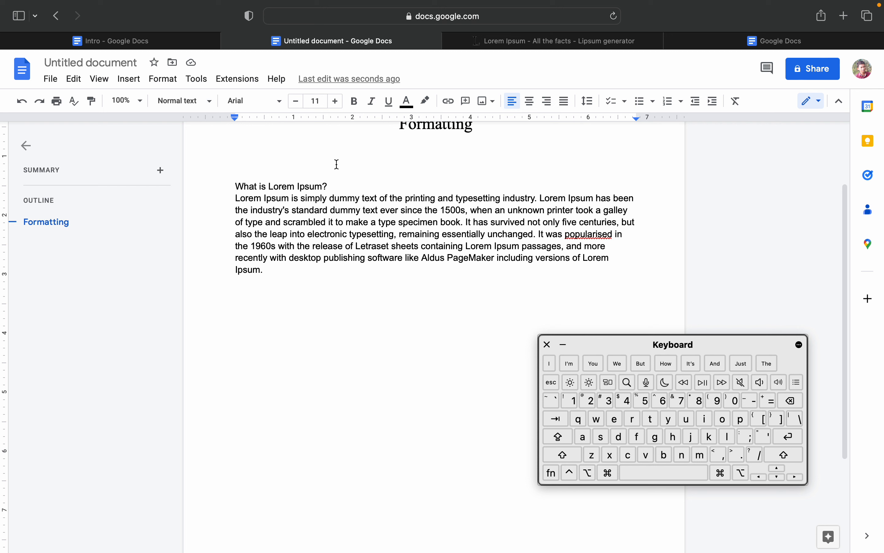
{"action": "left_click_drag", "start_coordinate": [335, 184], "coordinate": [221, 190]}
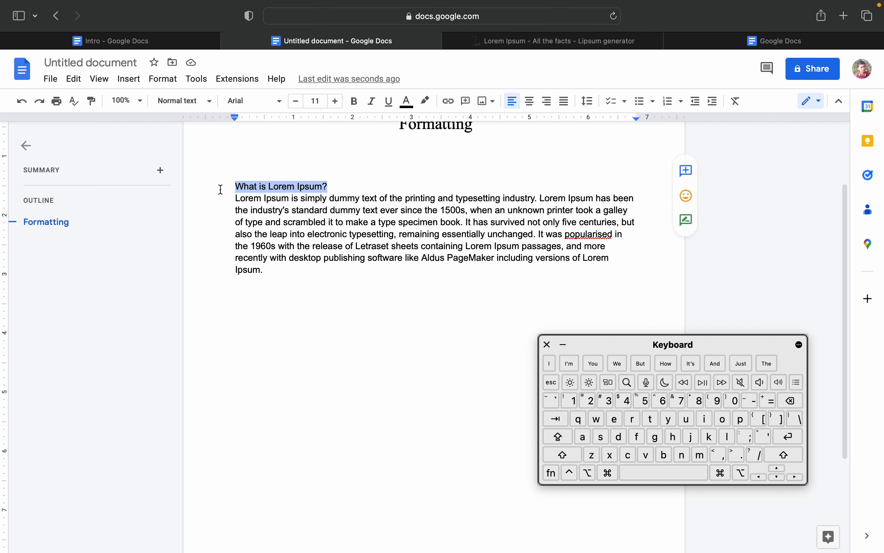
{"action": "left_click", "coordinate": [667, 102]}
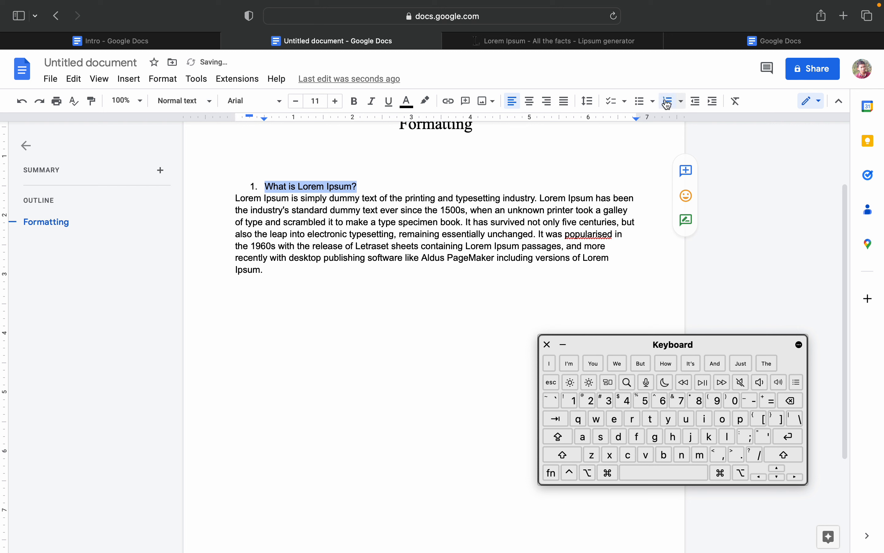
{"action": "left_click", "coordinate": [667, 104]}
{"action": "left_click", "coordinate": [668, 103]}
{"action": "left_click", "coordinate": [266, 186]}
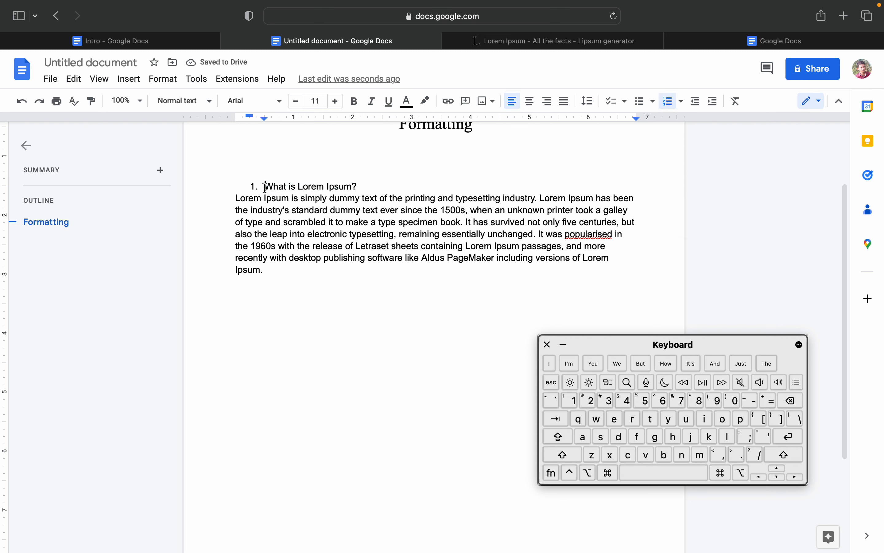
{"action": "key", "text": "BackSpace"}
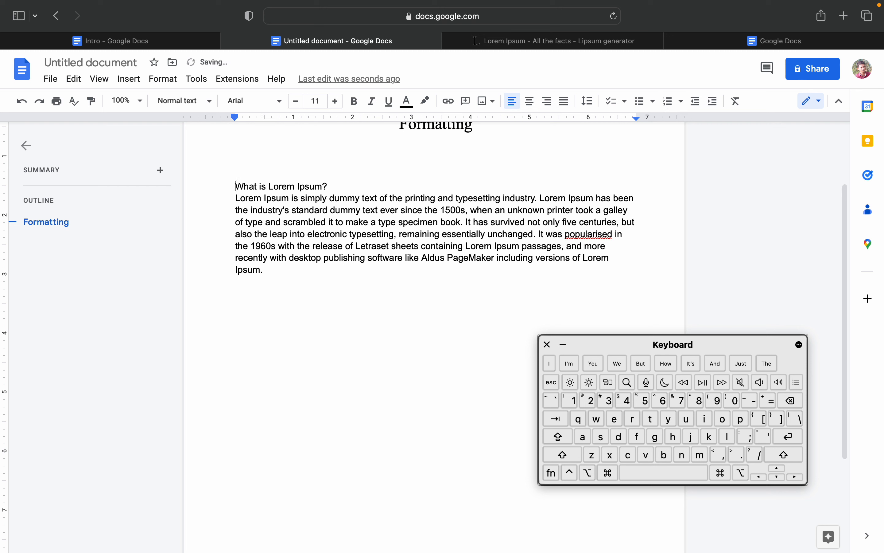
Apply the Heading 2 style to the "What is Lorem Ipsum?" line
{"action": "left_click_drag", "start_coordinate": [328, 186], "coordinate": [233, 191]}
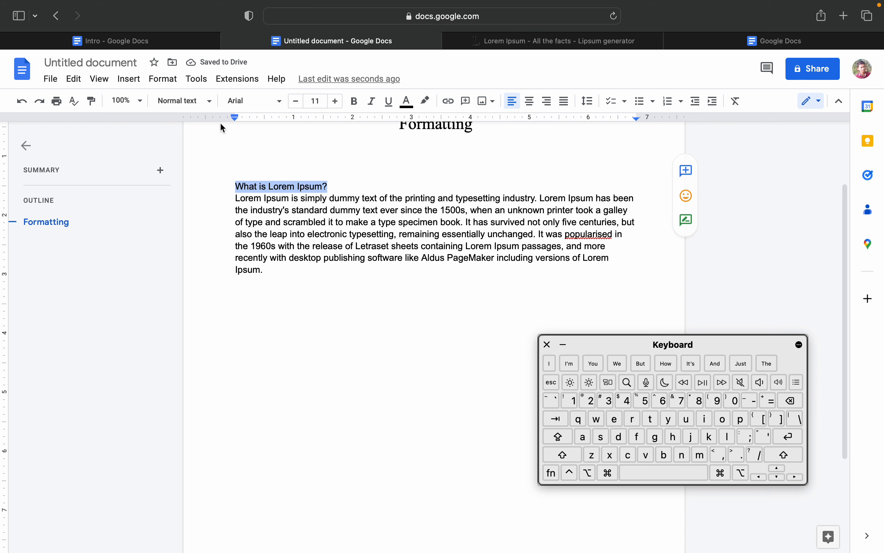
{"action": "left_click", "coordinate": [194, 101]}
{"action": "mouse_move", "coordinate": [210, 164]}
{"action": "mouse_move", "coordinate": [224, 255]}
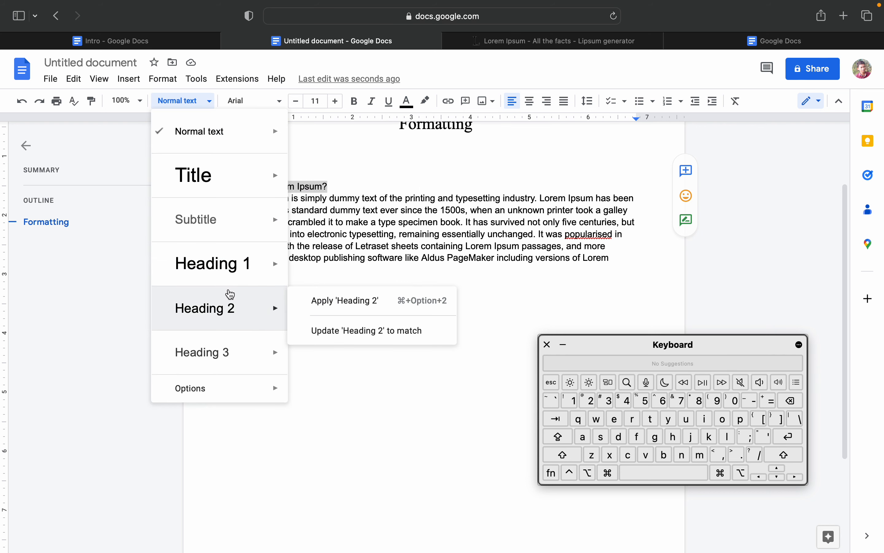
{"action": "left_click", "coordinate": [231, 294]}
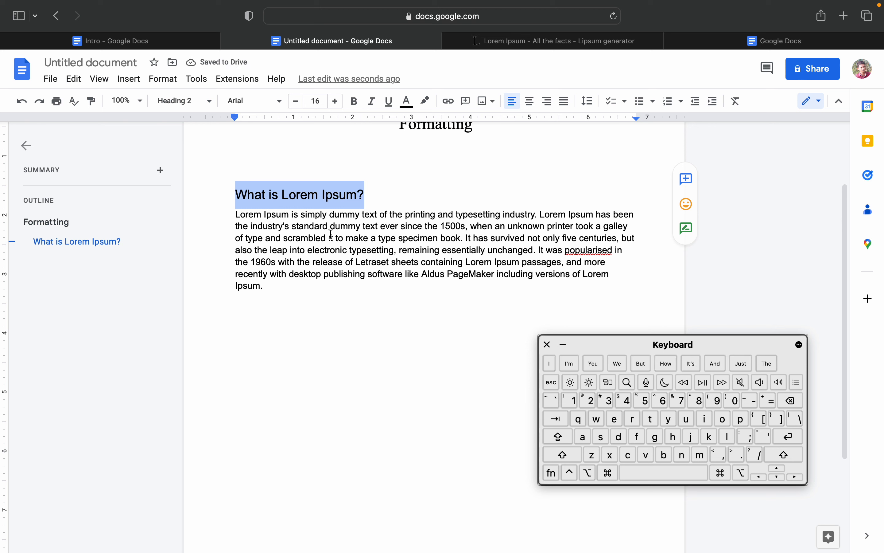
Close the Keyboard Viewer and justify the Lorem Ipsum paragraph below the heading
{"action": "left_click", "coordinate": [326, 249]}
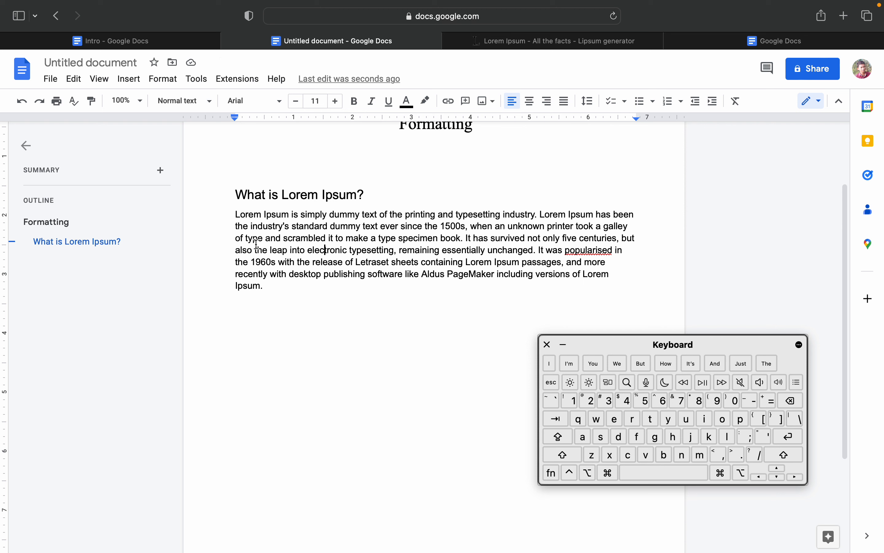
{"action": "left_click_drag", "start_coordinate": [235, 216], "coordinate": [290, 290]}
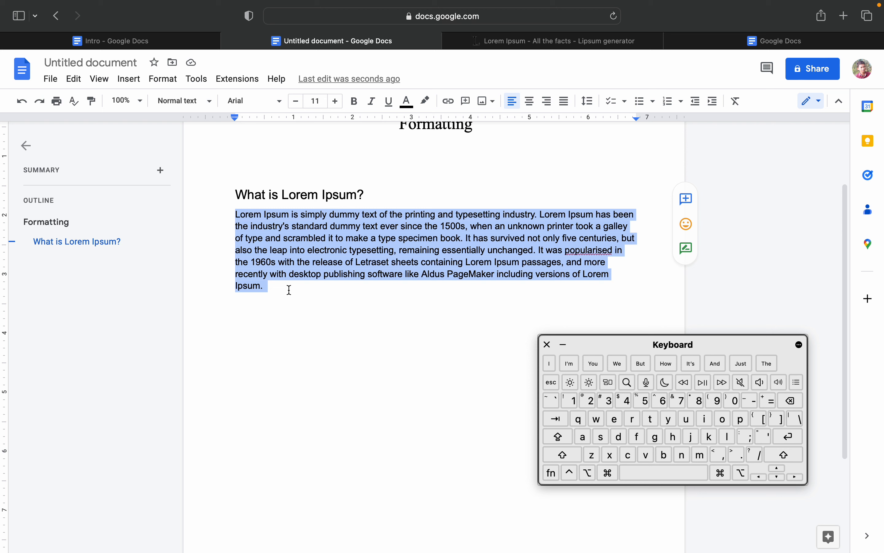
{"action": "left_click", "coordinate": [343, 290]}
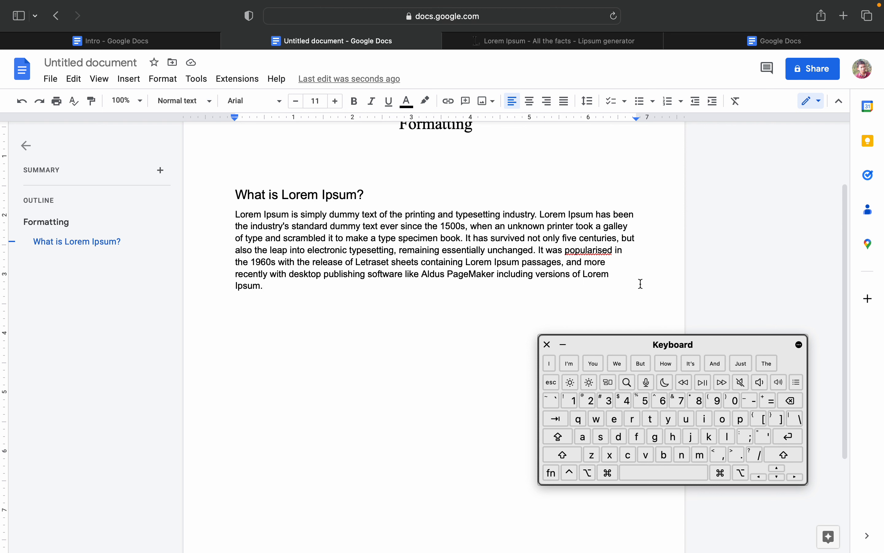
{"action": "left_click", "coordinate": [547, 344]}
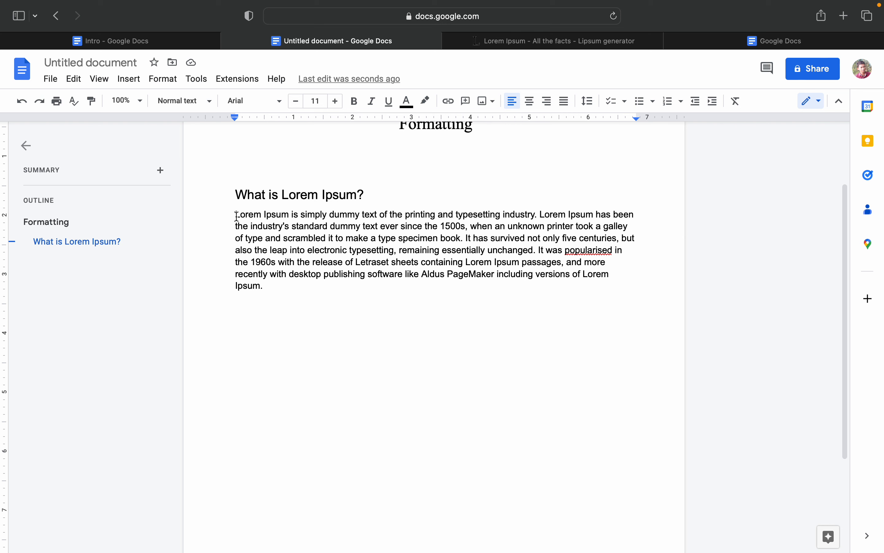
{"action": "left_click_drag", "start_coordinate": [236, 215], "coordinate": [306, 302]}
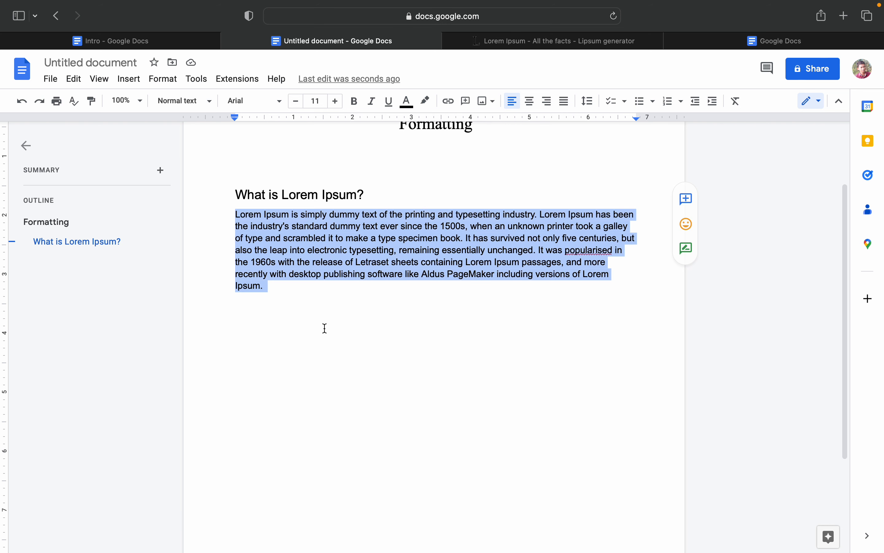
{"action": "left_click", "coordinate": [569, 105]}
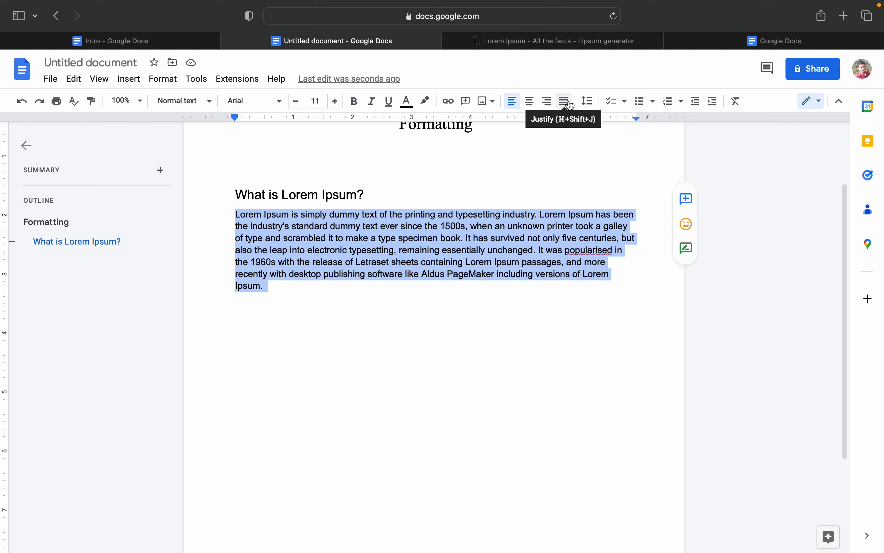
{"action": "left_click", "coordinate": [571, 103]}
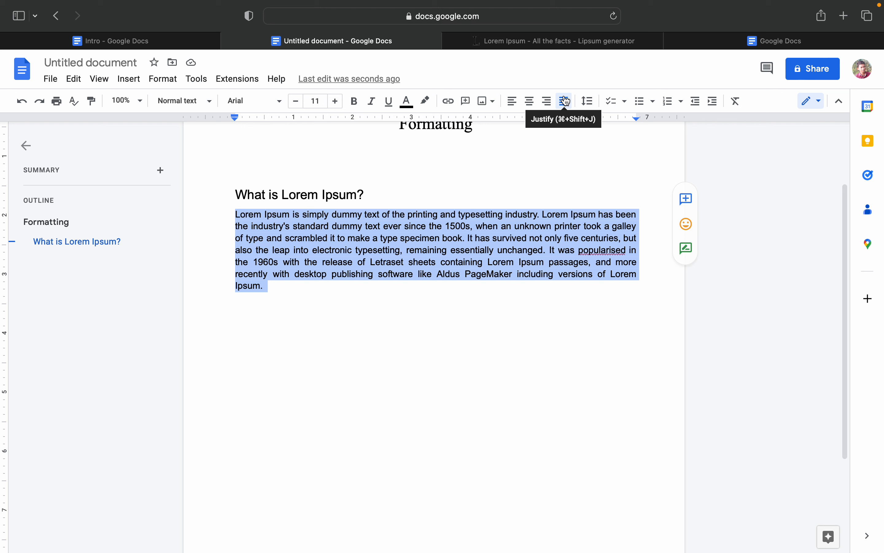
{"action": "left_click", "coordinate": [409, 333]}
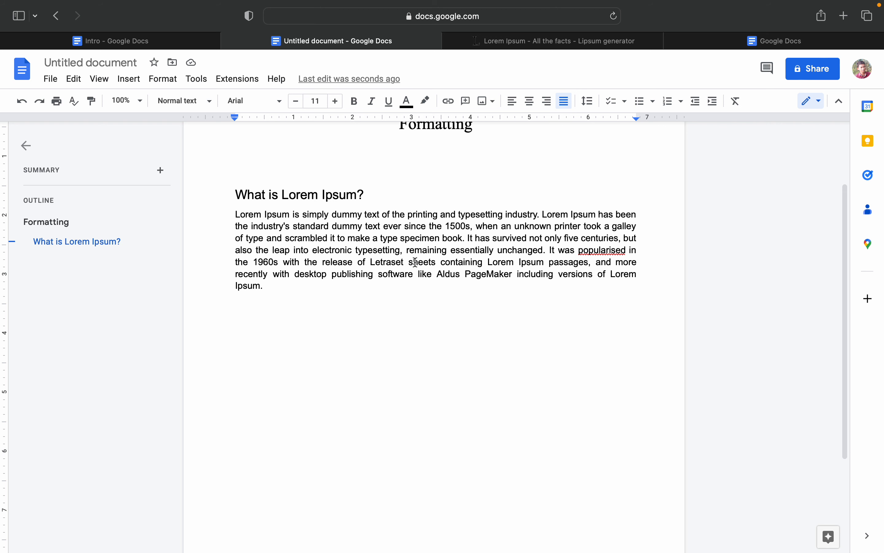
Set the font of the "What is Lorem Ipsum?" heading and its paragraph to Times New Roman, matching the "Formatting" title
{"action": "scroll", "coordinate": [415, 200], "scroll_direction": "up", "scroll_amount": 2}
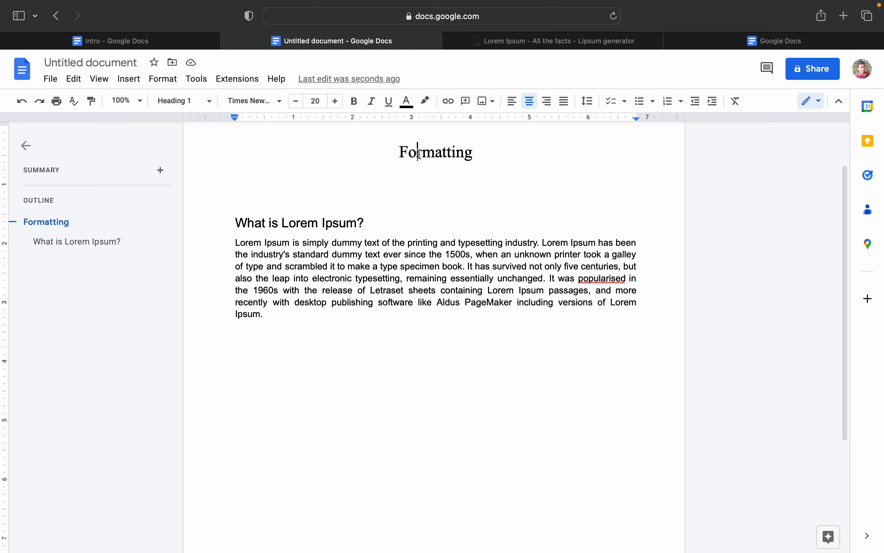
{"action": "left_click", "coordinate": [348, 279]}
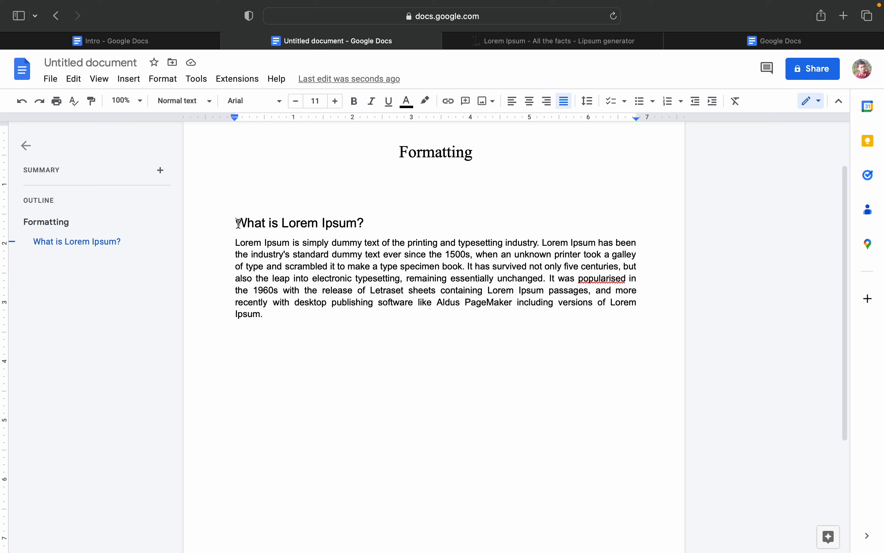
{"action": "left_click_drag", "start_coordinate": [236, 222], "coordinate": [279, 320]}
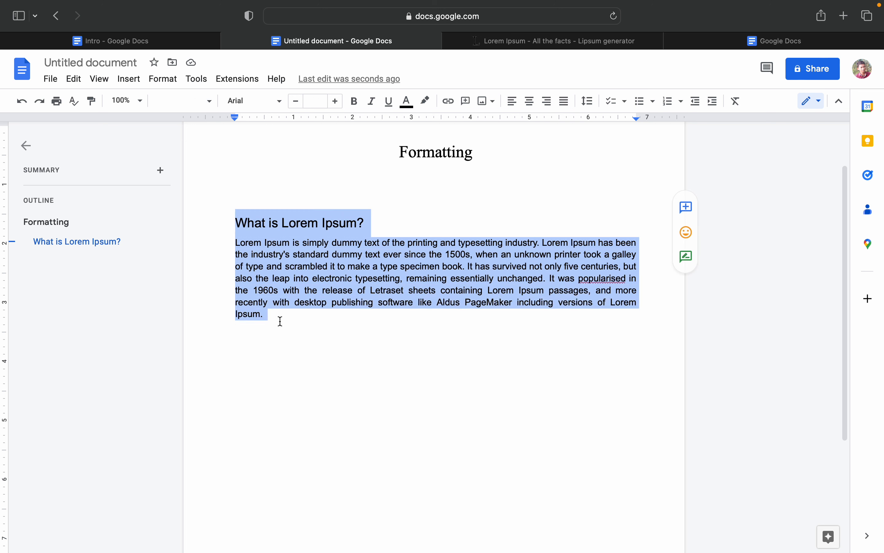
{"action": "left_click", "coordinate": [169, 108]}
{"action": "left_click", "coordinate": [237, 104]}
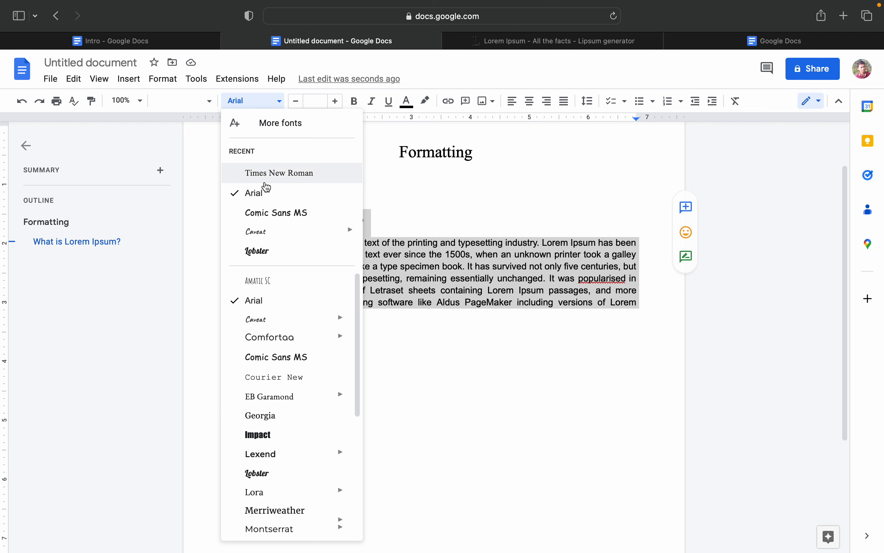
{"action": "left_click", "coordinate": [296, 173]}
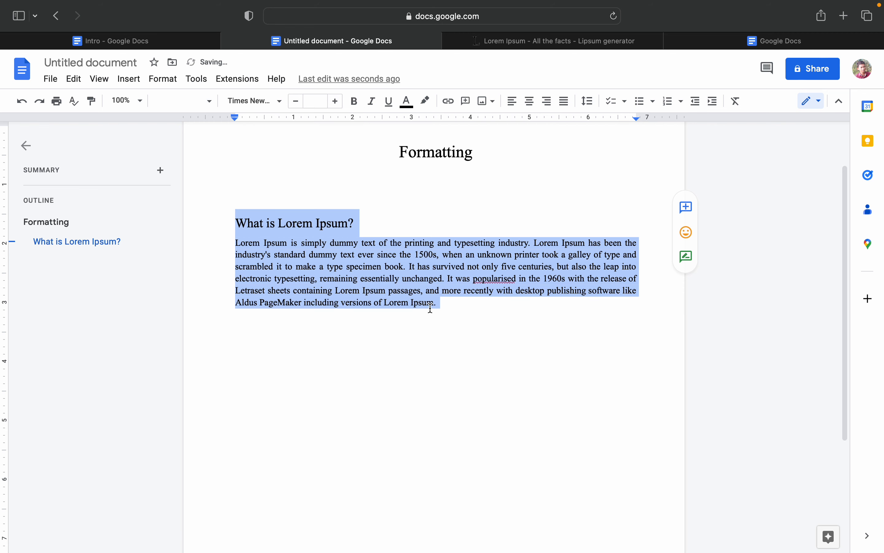
{"action": "left_click", "coordinate": [479, 301]}
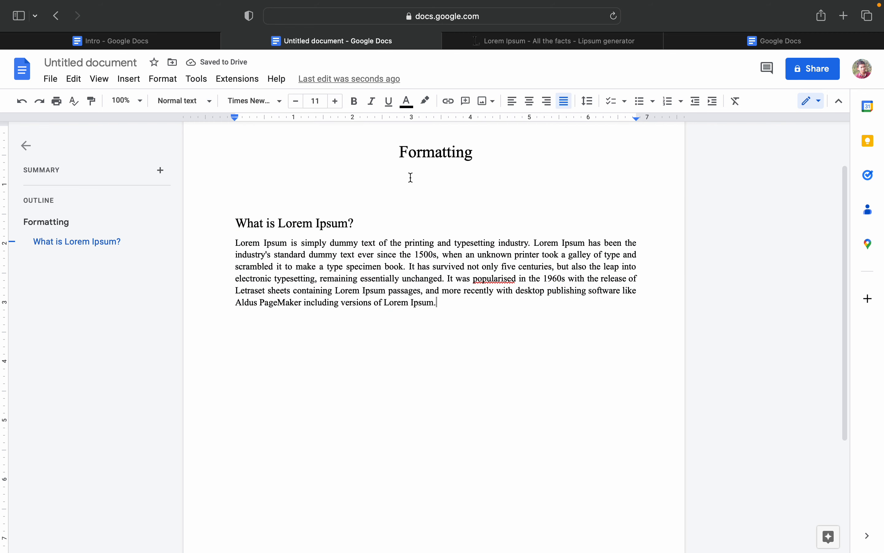
Delete one blank line between the "Formatting" title and the "What is Lorem Ipsum?" heading
{"action": "left_click", "coordinate": [276, 219]}
{"action": "left_click", "coordinate": [227, 207]}
{"action": "key", "text": "BackSpace"}
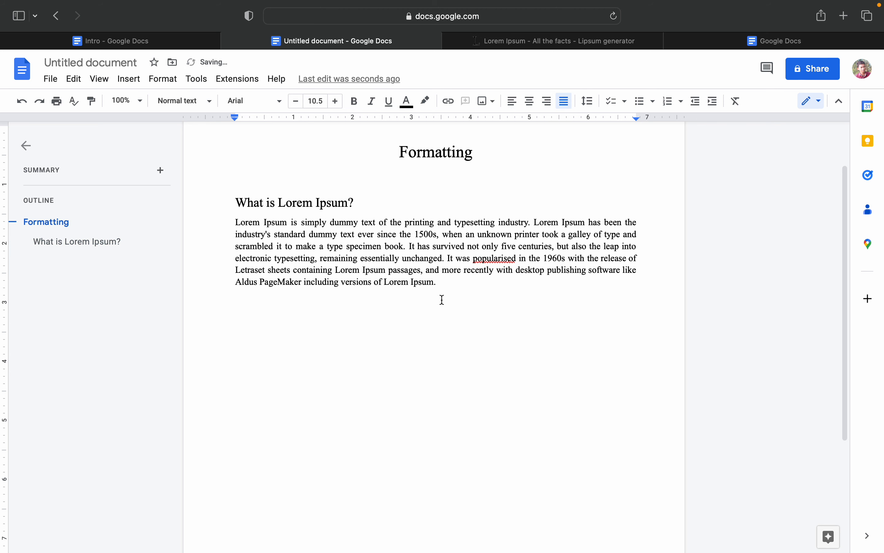
Copy the "Formatting" title and paste it two lines below the end of the Lorem Ipsum paragraph
{"action": "left_click", "coordinate": [439, 284]}
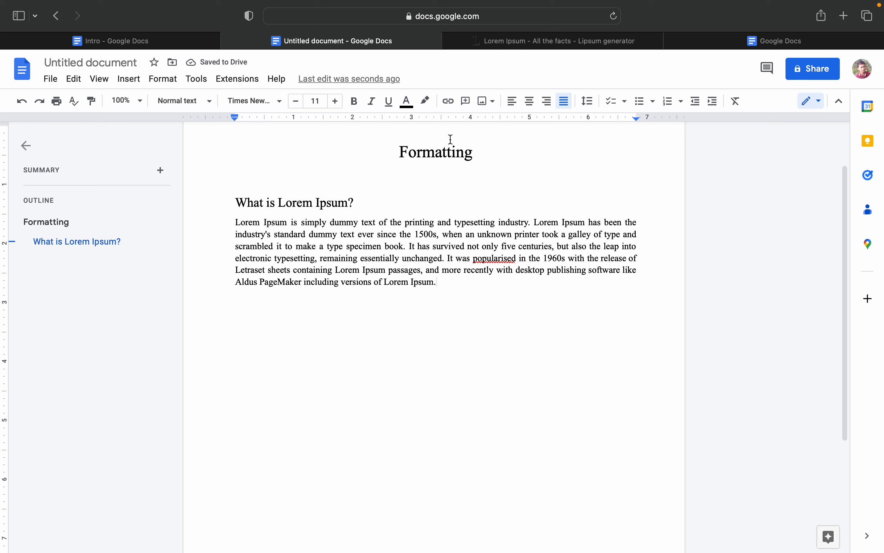
{"action": "left_click_drag", "start_coordinate": [398, 150], "coordinate": [478, 141]}
{"action": "key", "text": "super+c"}
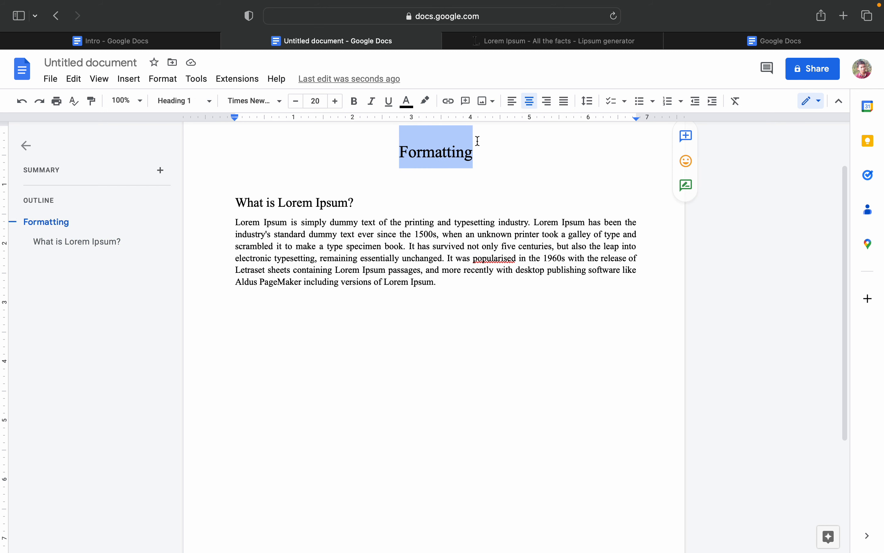
{"action": "left_click", "coordinate": [468, 295]}
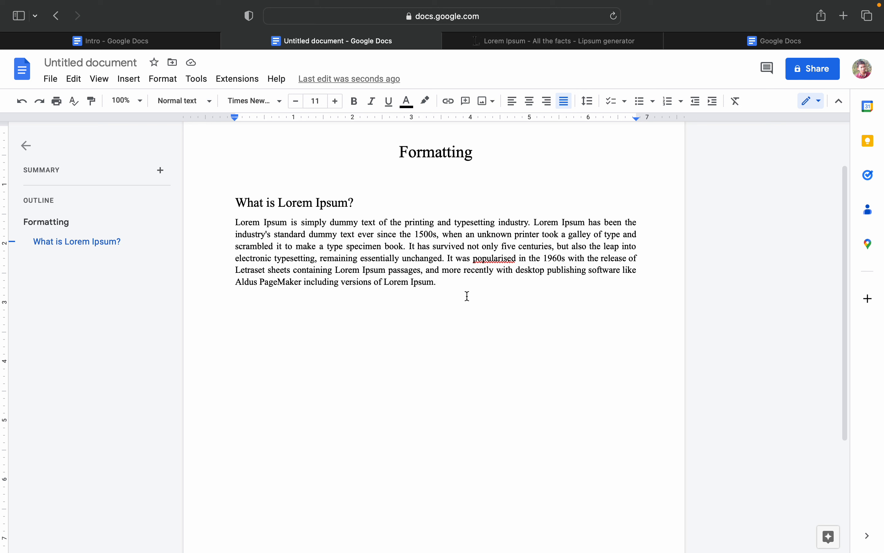
{"action": "key", "text": "Return"}
{"action": "key", "text": "Return"}
{"action": "key", "text": "super+v"}
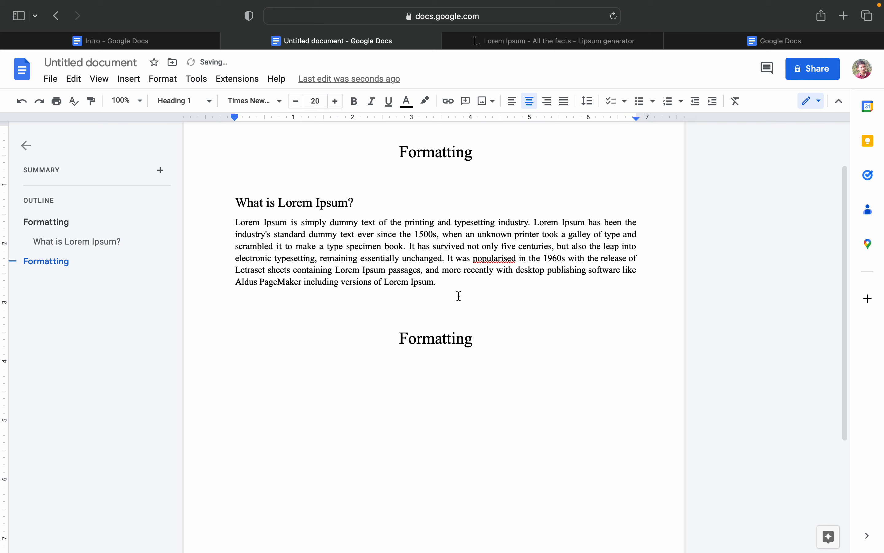
Copy the Lorem Ipsum paragraph up to "and more" and paste it on a new line under the second "Formatting" title
{"action": "left_click_drag", "start_coordinate": [238, 228], "coordinate": [463, 269]}
{"action": "key", "text": "super+c"}
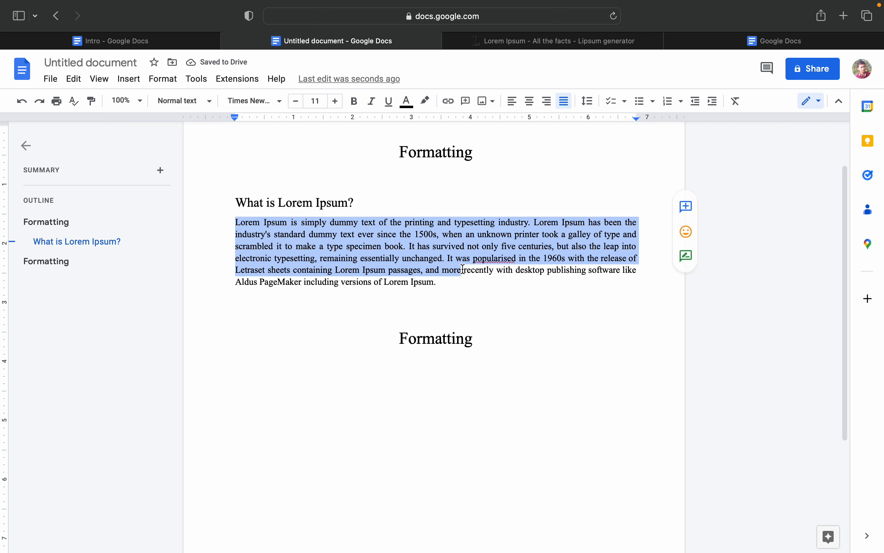
{"action": "left_click", "coordinate": [515, 338]}
{"action": "key", "text": "Return"}
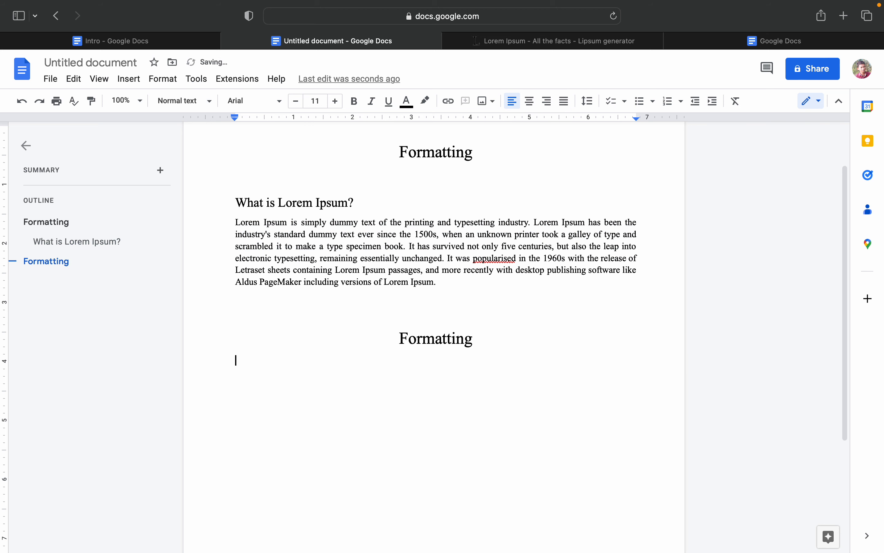
{"action": "key", "text": "super+v"}
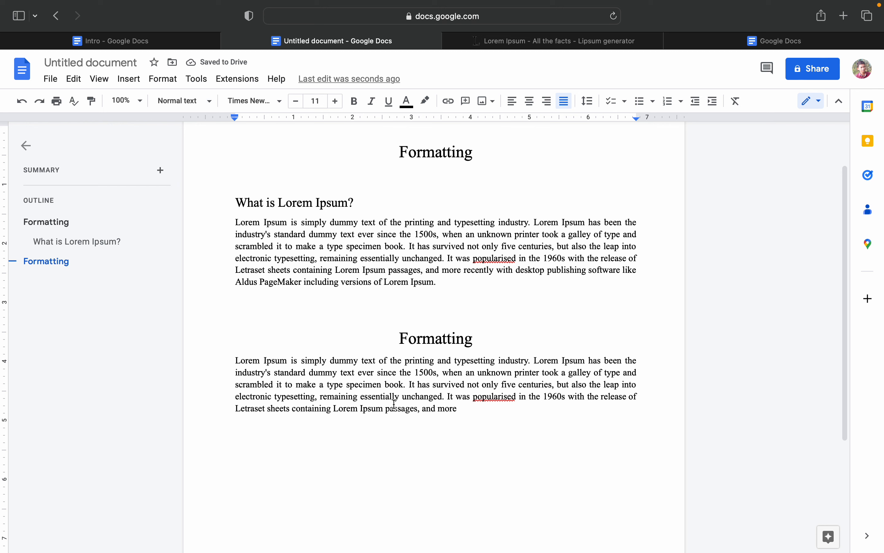
Set the line spacing of the paragraph under the second "Formatting" title to 1.5
{"action": "left_click", "coordinate": [234, 362]}
{"action": "left_click", "coordinate": [630, 412], "text": "shift"}
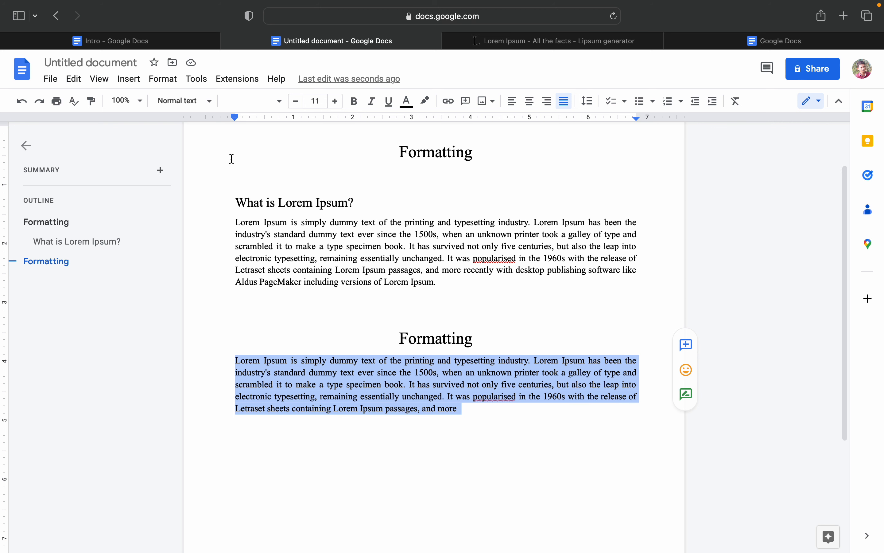
{"action": "left_click", "coordinate": [163, 83]}
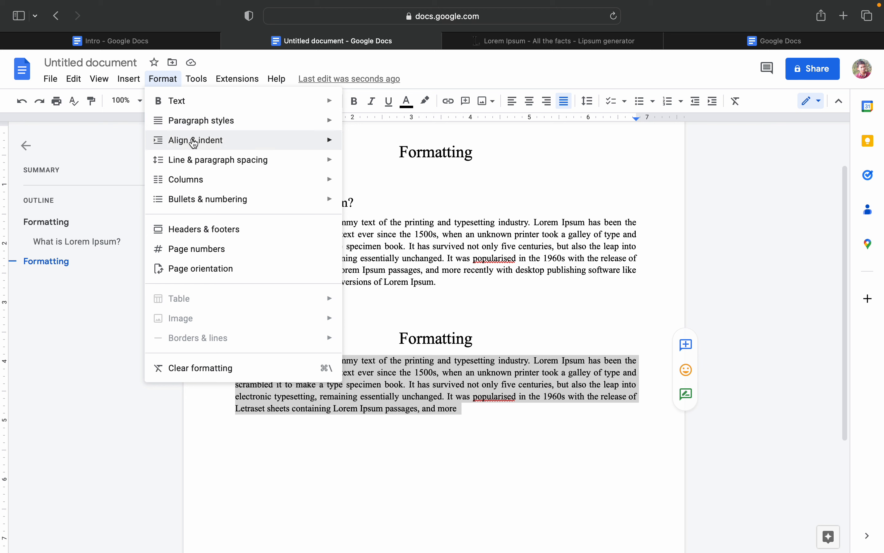
{"action": "mouse_move", "coordinate": [194, 146]}
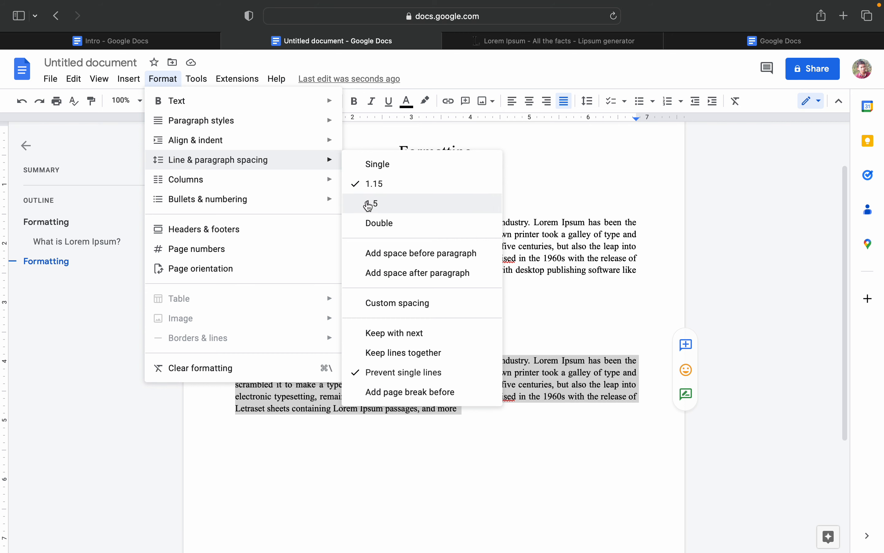
{"action": "left_click", "coordinate": [382, 202]}
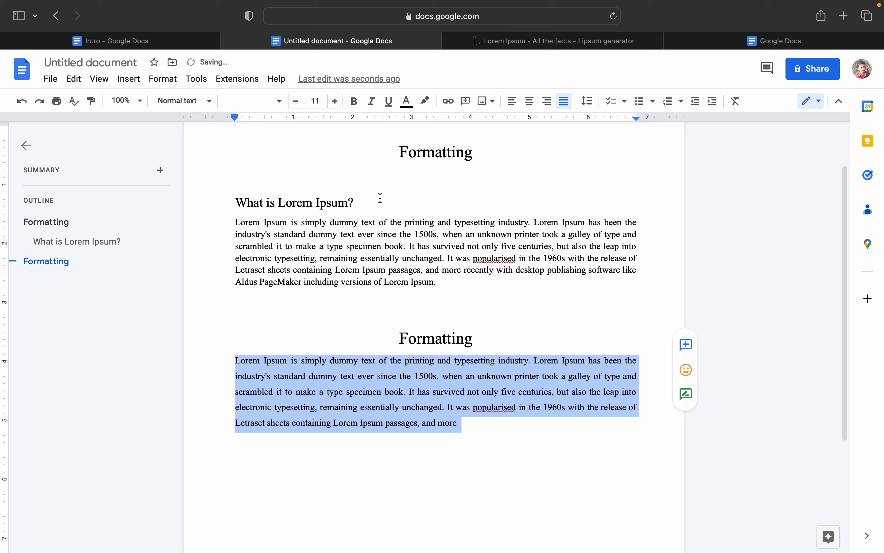
{"action": "left_click", "coordinate": [373, 347]}
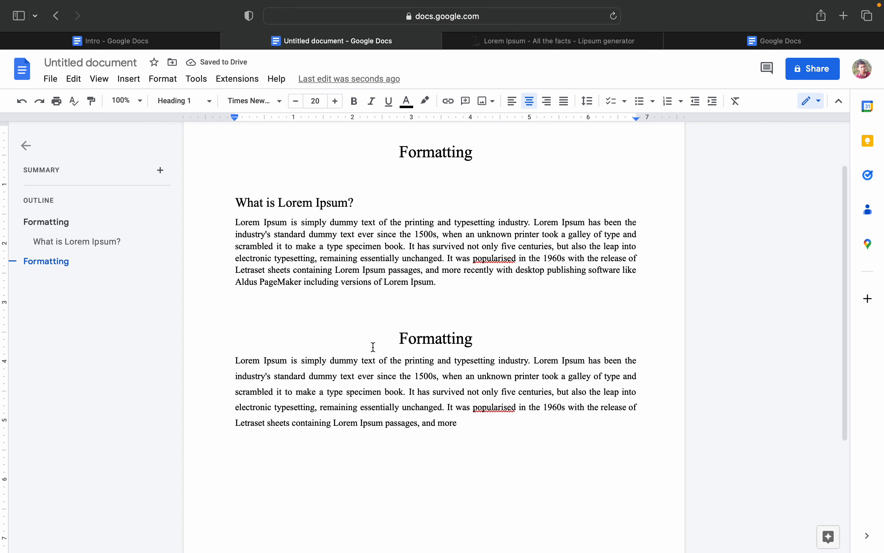
Highlight the second paragraph's last sentence, from "It was popularised" to "and more", in bright green
{"action": "scroll", "coordinate": [366, 375], "scroll_direction": "down", "scroll_amount": 3}
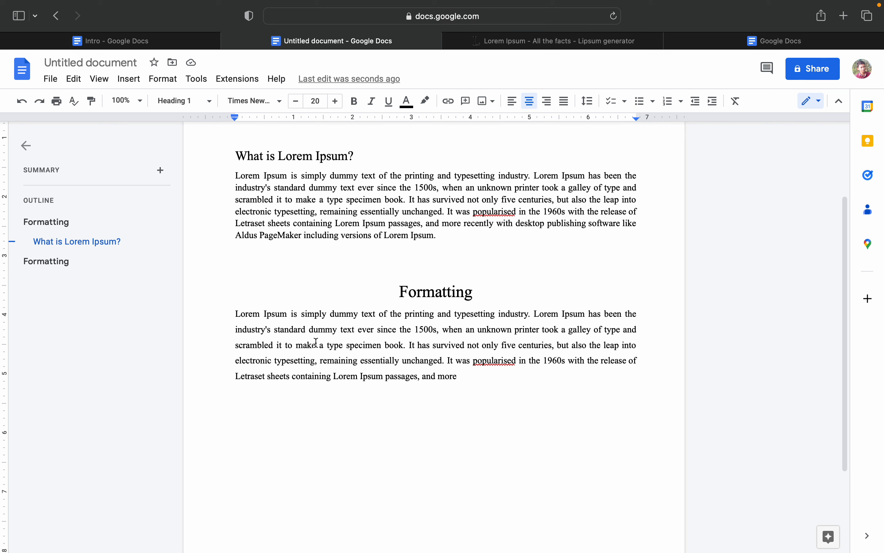
{"action": "left_click_drag", "start_coordinate": [451, 362], "coordinate": [463, 374]}
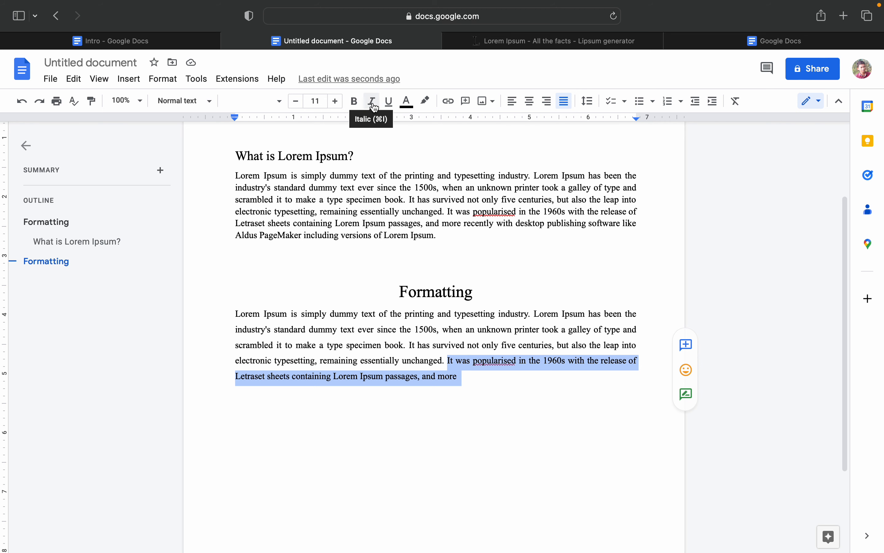
{"action": "left_click", "coordinate": [430, 106]}
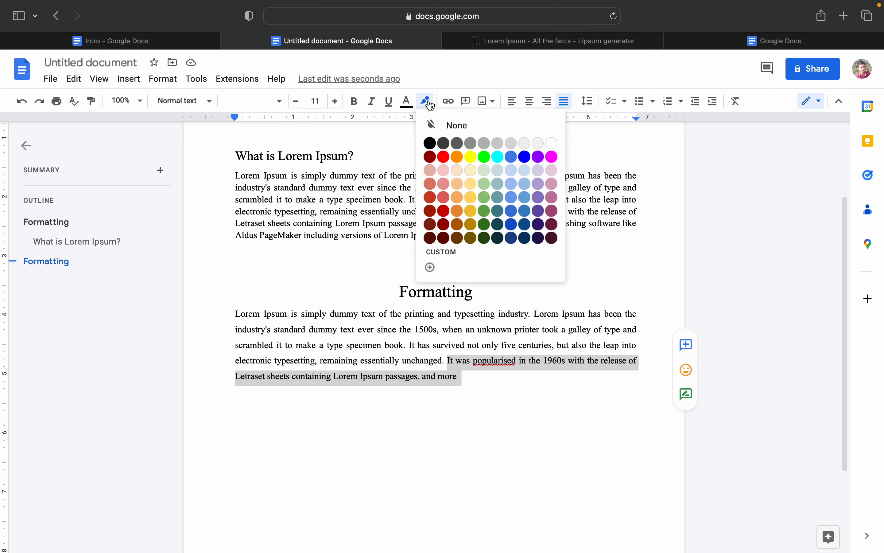
{"action": "left_click", "coordinate": [484, 157]}
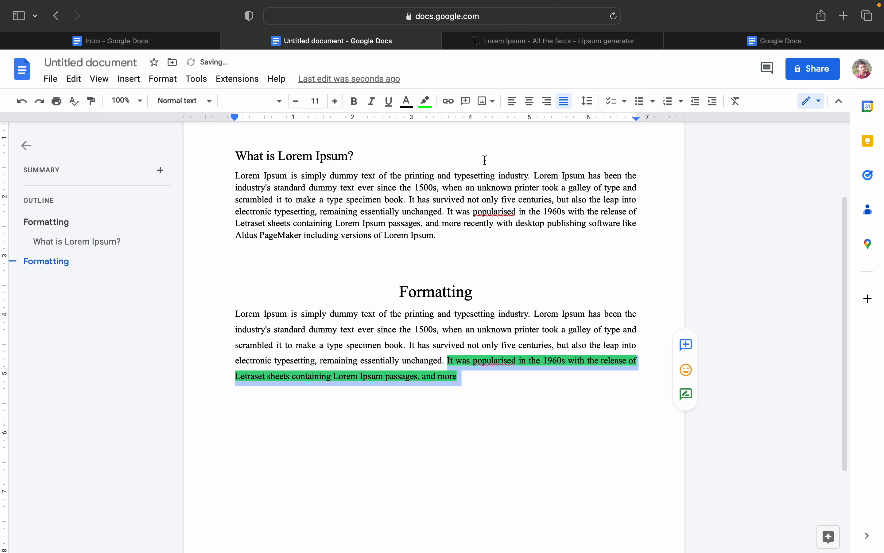
{"action": "left_click", "coordinate": [457, 338]}
Make the second paragraph's text before the green-highlighted sentence bold, up to "essentially unchanged."
{"action": "left_click_drag", "start_coordinate": [234, 313], "coordinate": [444, 357]}
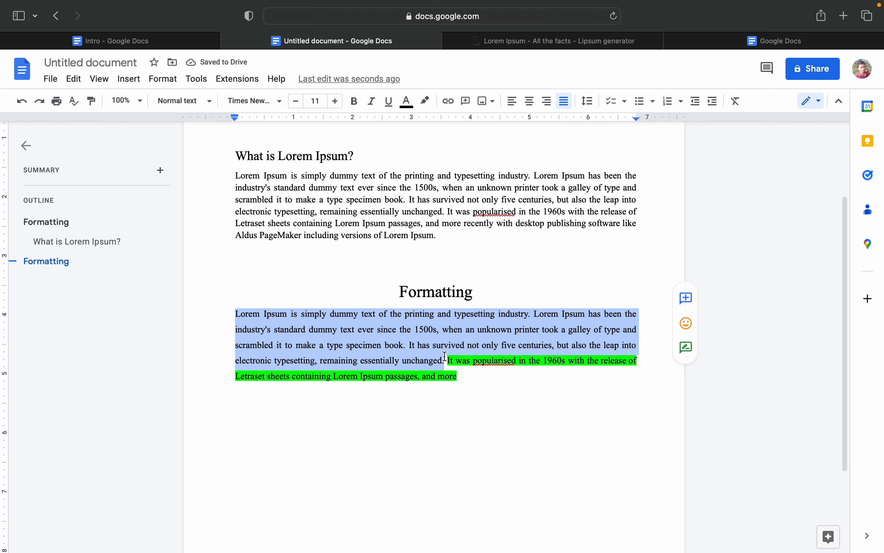
{"action": "left_click", "coordinate": [354, 101]}
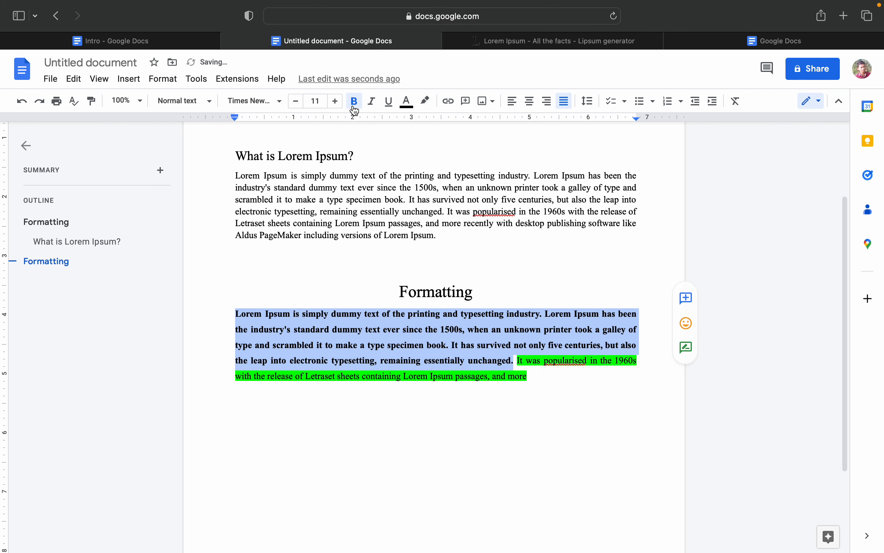
{"action": "left_click", "coordinate": [380, 212]}
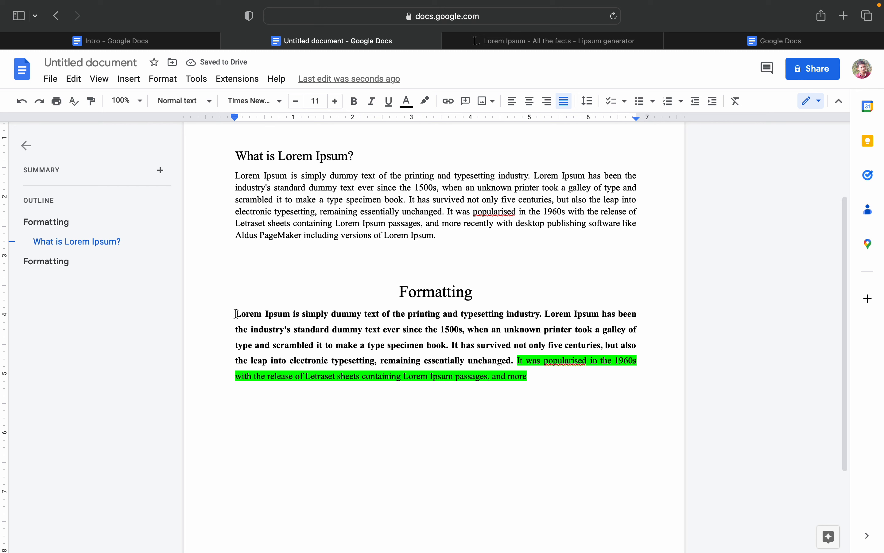
Italicize the words "Lorem Ipsum is simply dummy" at the start of the second paragraph
{"action": "left_click_drag", "start_coordinate": [235, 313], "coordinate": [361, 313]}
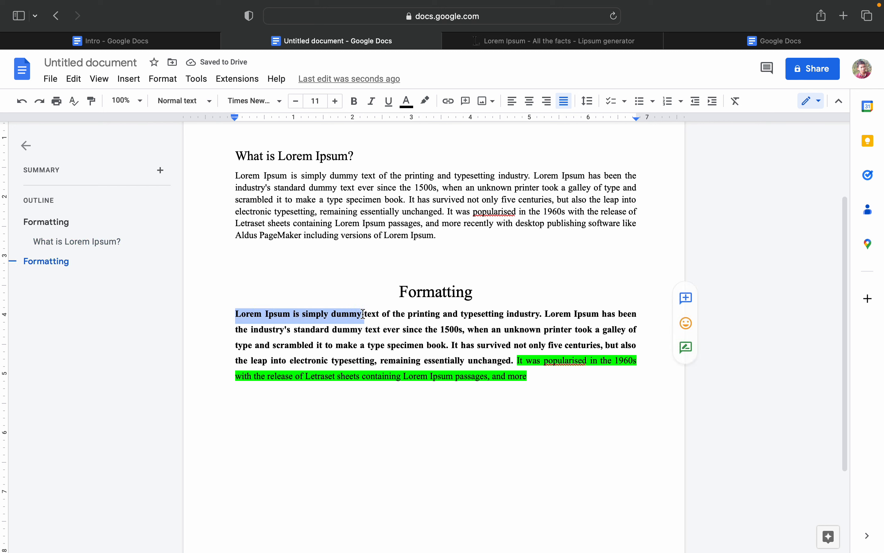
{"action": "left_click", "coordinate": [377, 102]}
{"action": "left_click", "coordinate": [377, 346]}
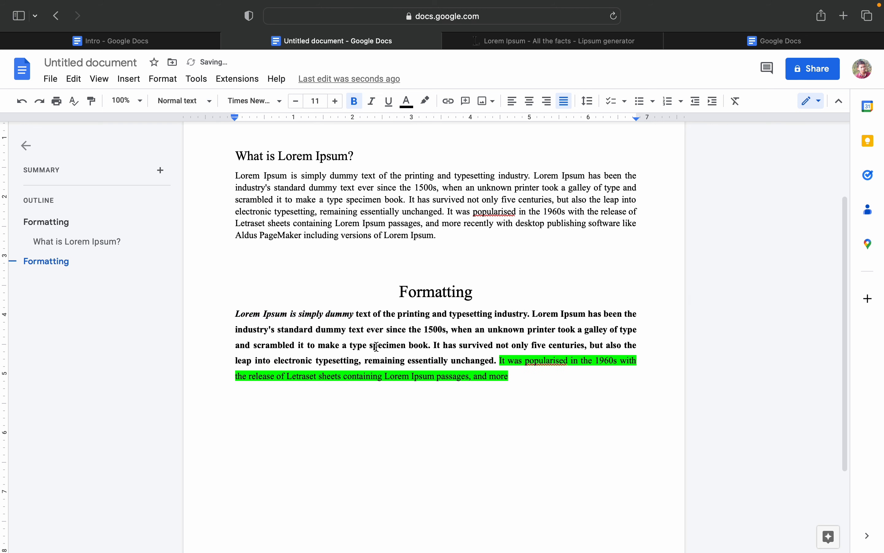